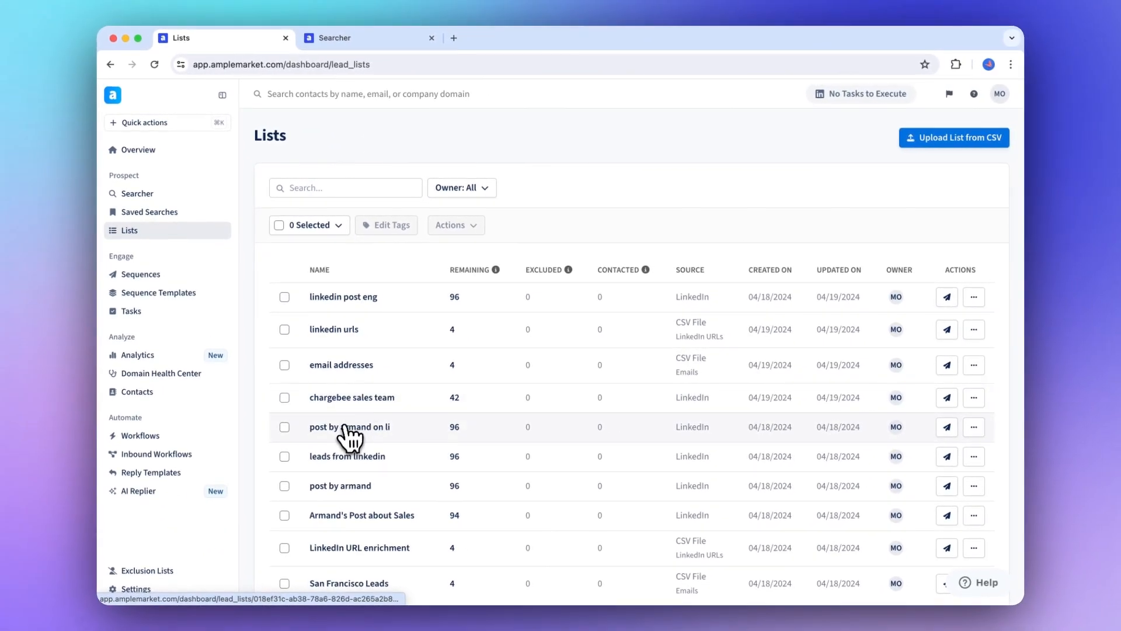
# Open the "post by … on li" lead list and select every lead on its first page
pyautogui.click(349, 427)
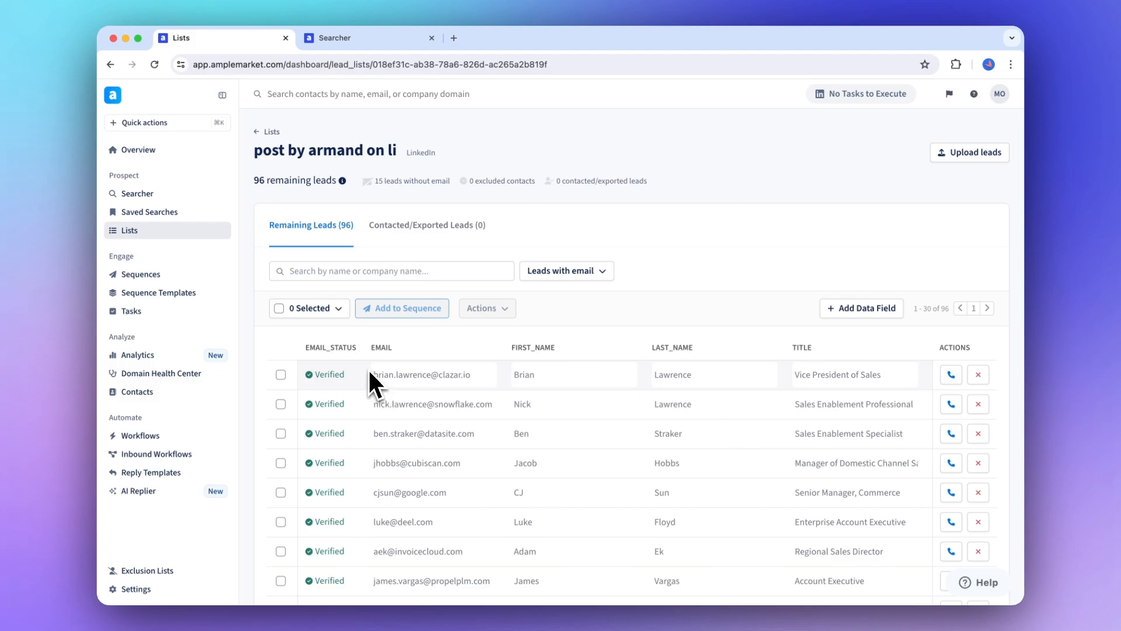
pyautogui.scroll(-2, 369, 373)
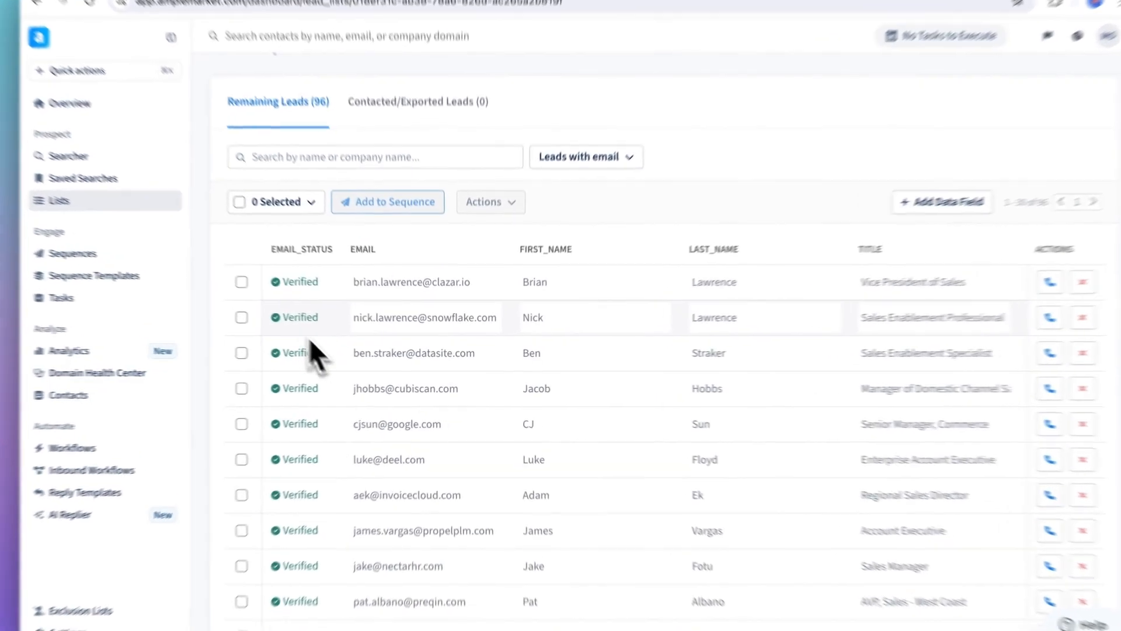
pyautogui.click(281, 299)
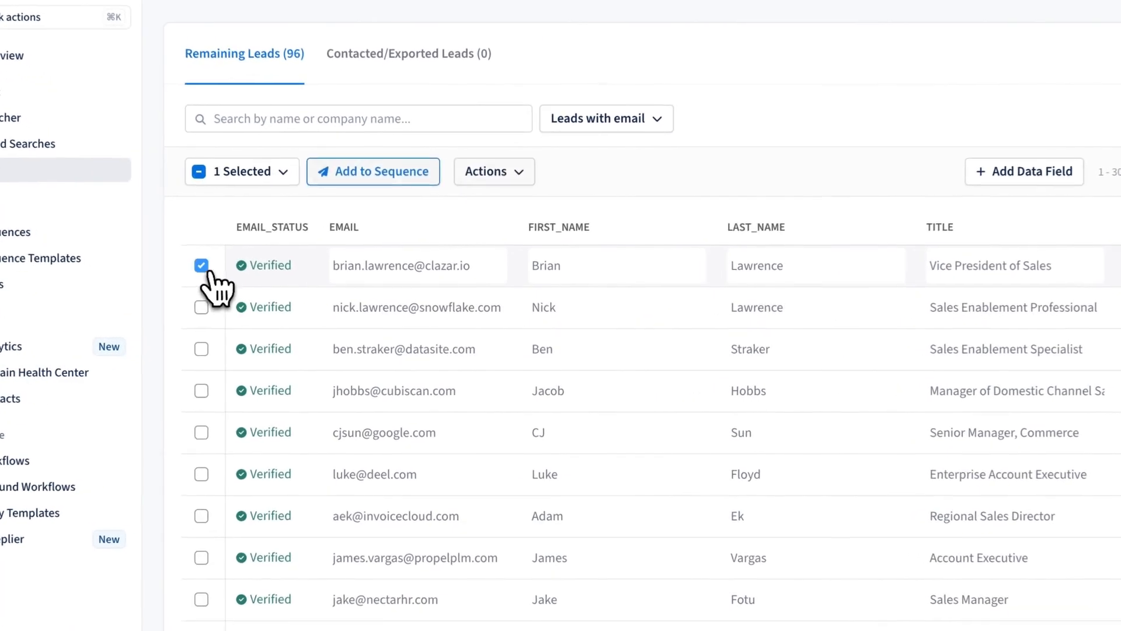
pyautogui.click(202, 308)
pyautogui.click(257, 171)
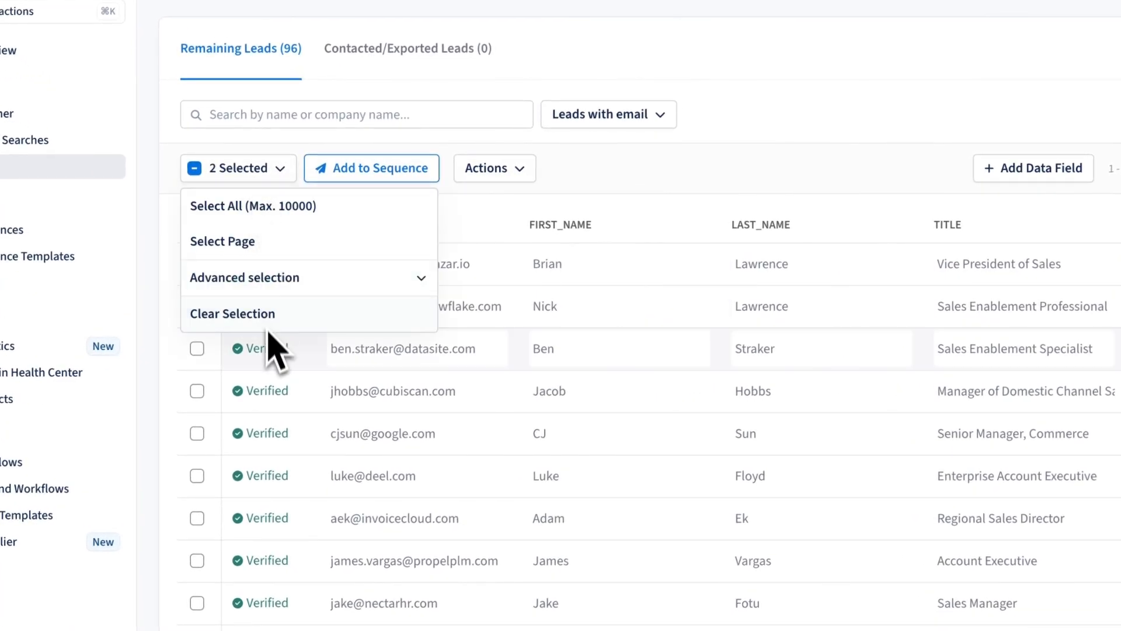
pyautogui.click(263, 241)
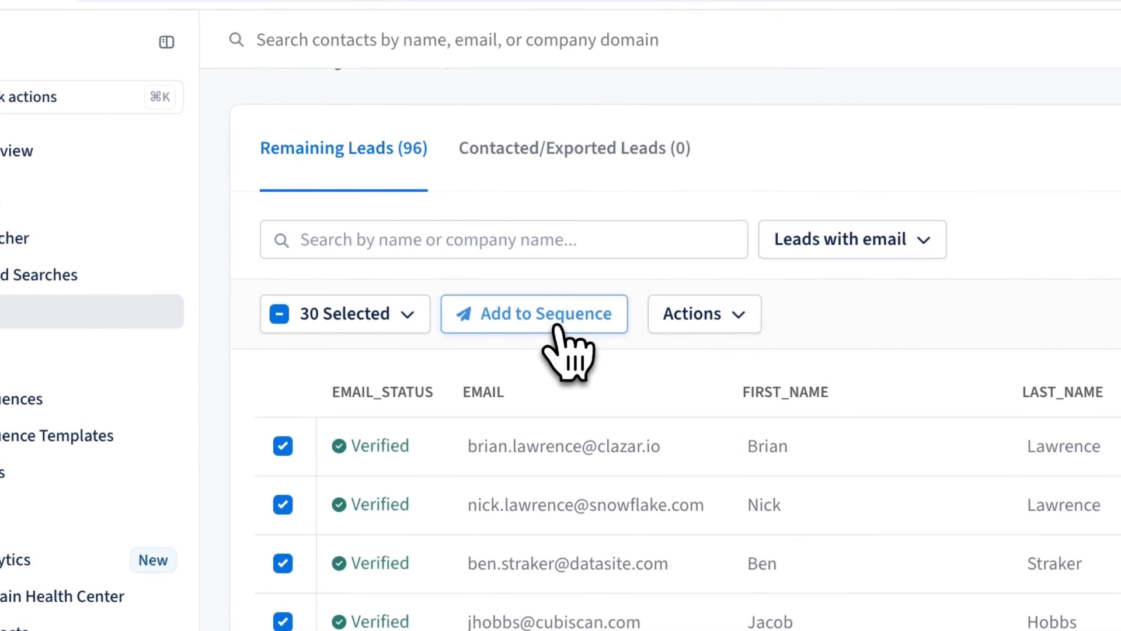
# Add the selected leads to a new sequence and name it "Linkedin Post by" plus the post author's first name
pyautogui.click(555, 325)
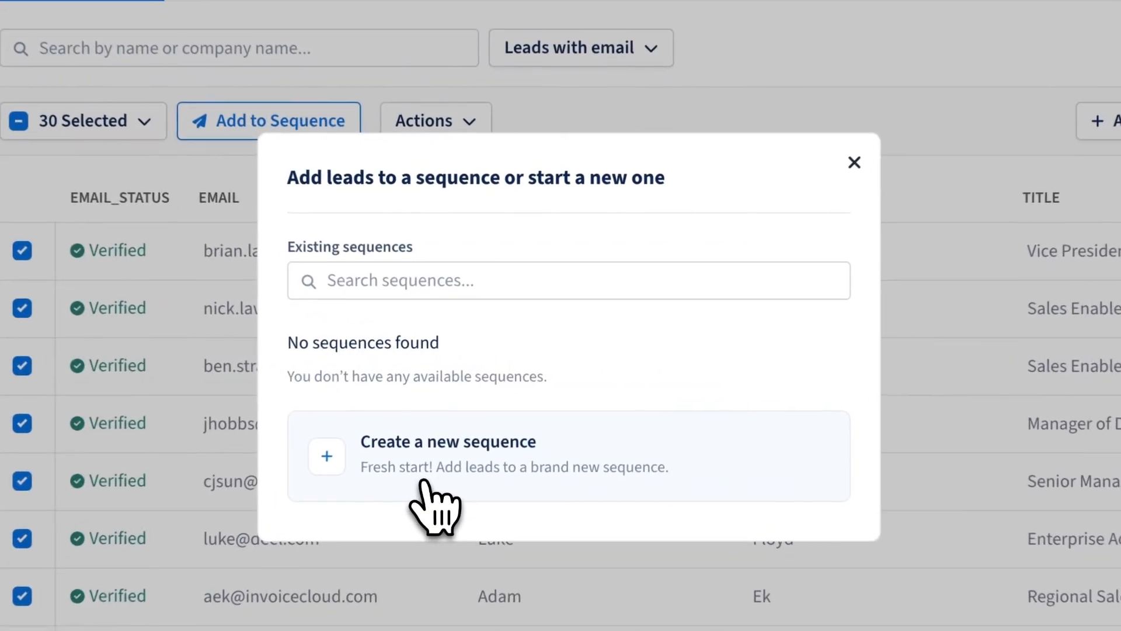
pyautogui.click(487, 415)
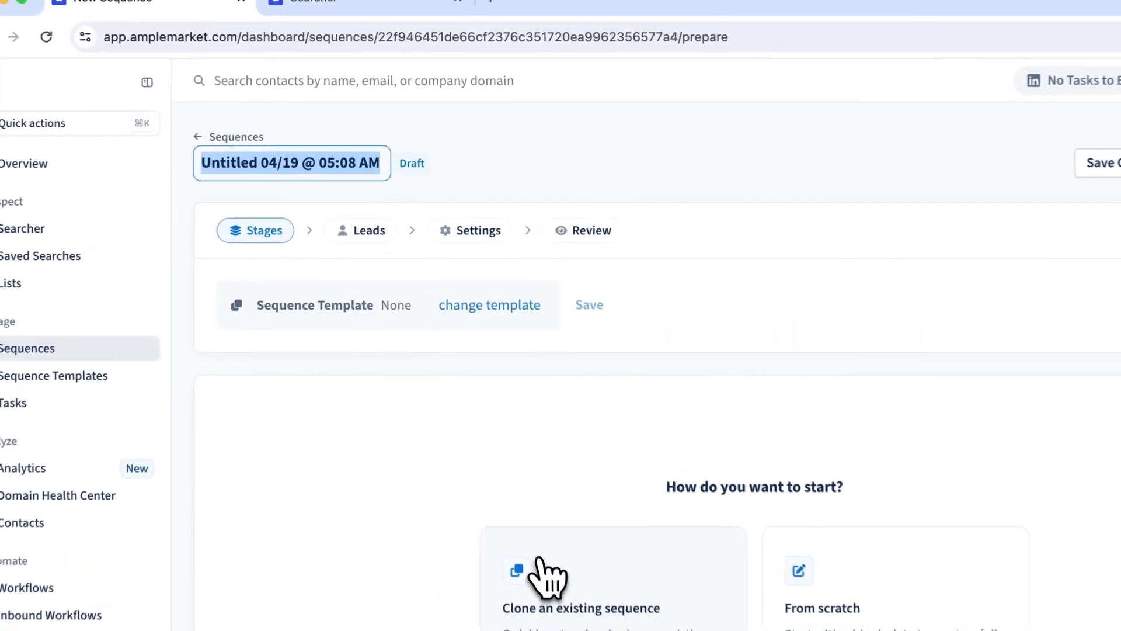
pyautogui.write('Lik')
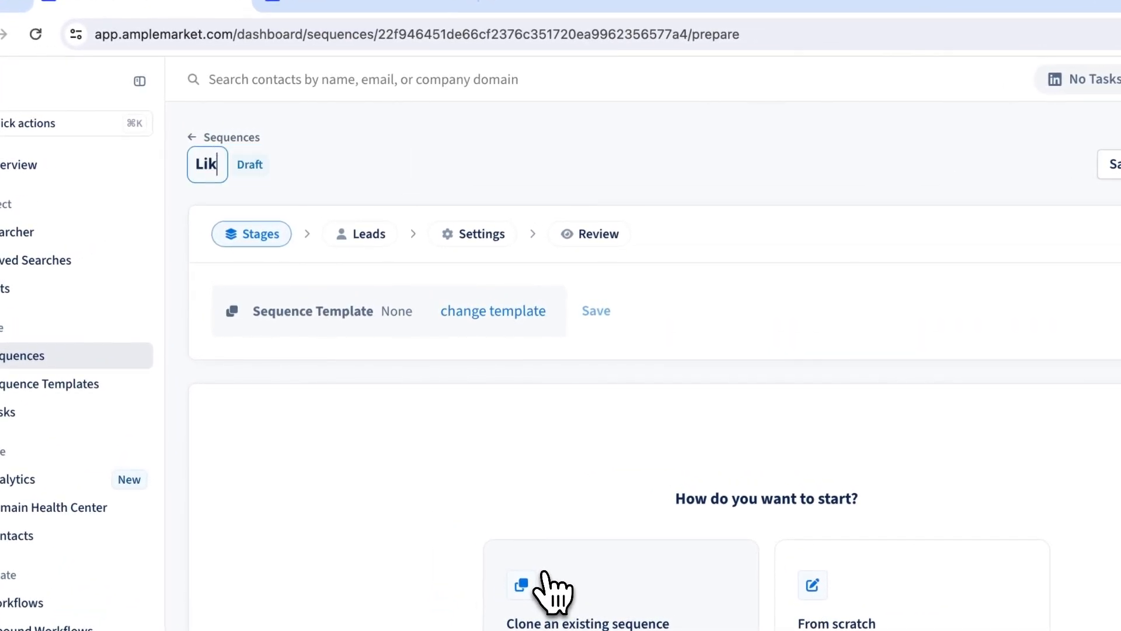
pyautogui.write('edin Post')
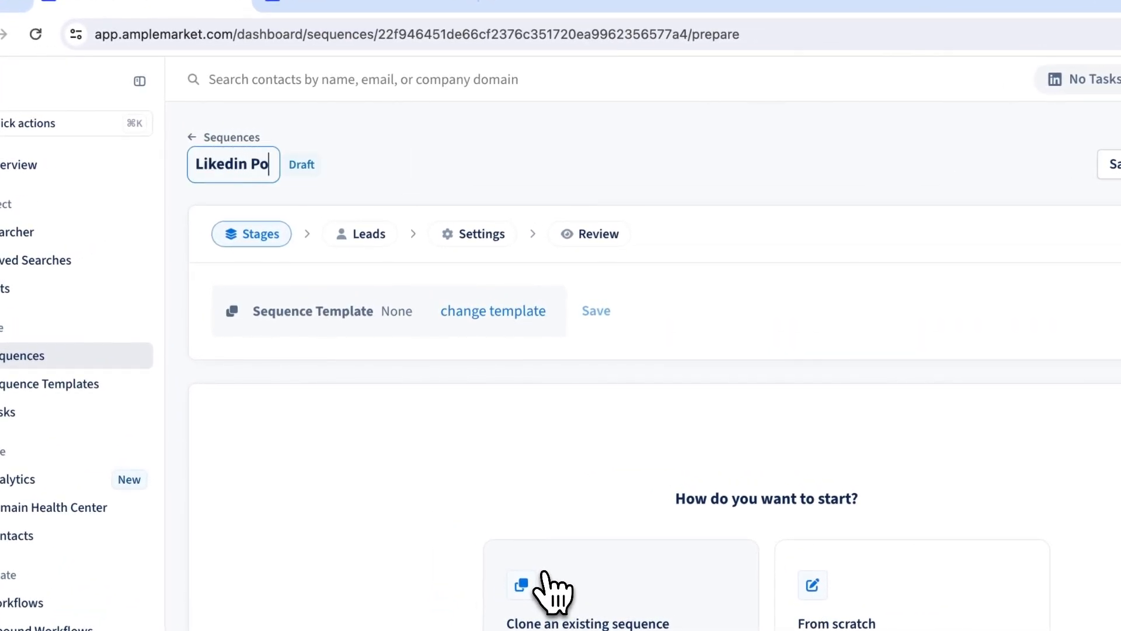
pyautogui.write(' by Ar')
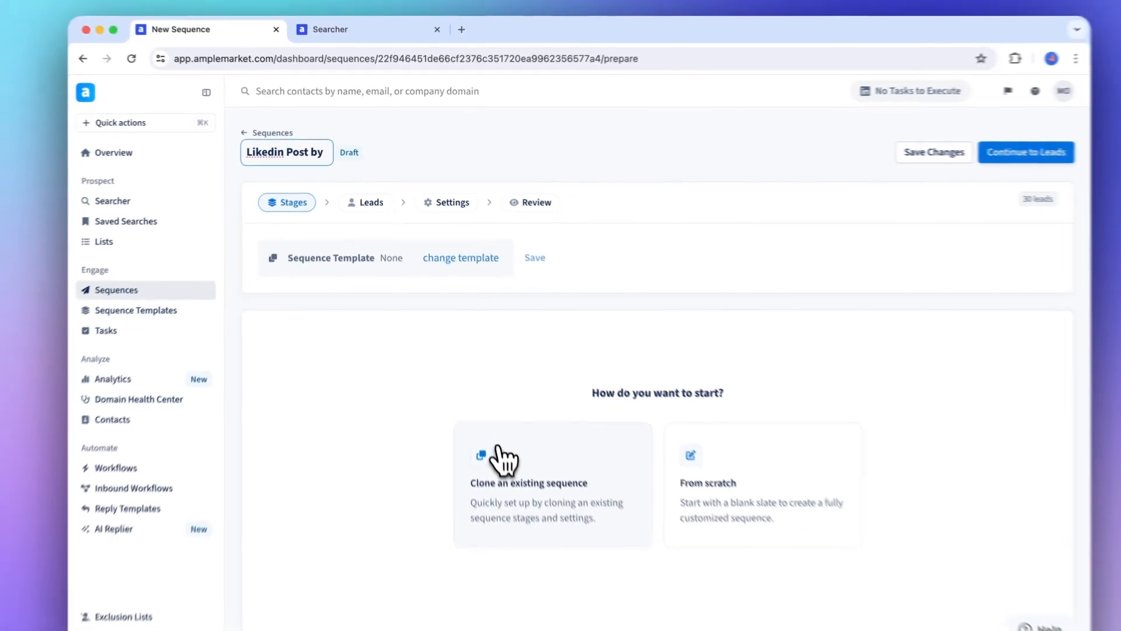
pyautogui.write('mand')
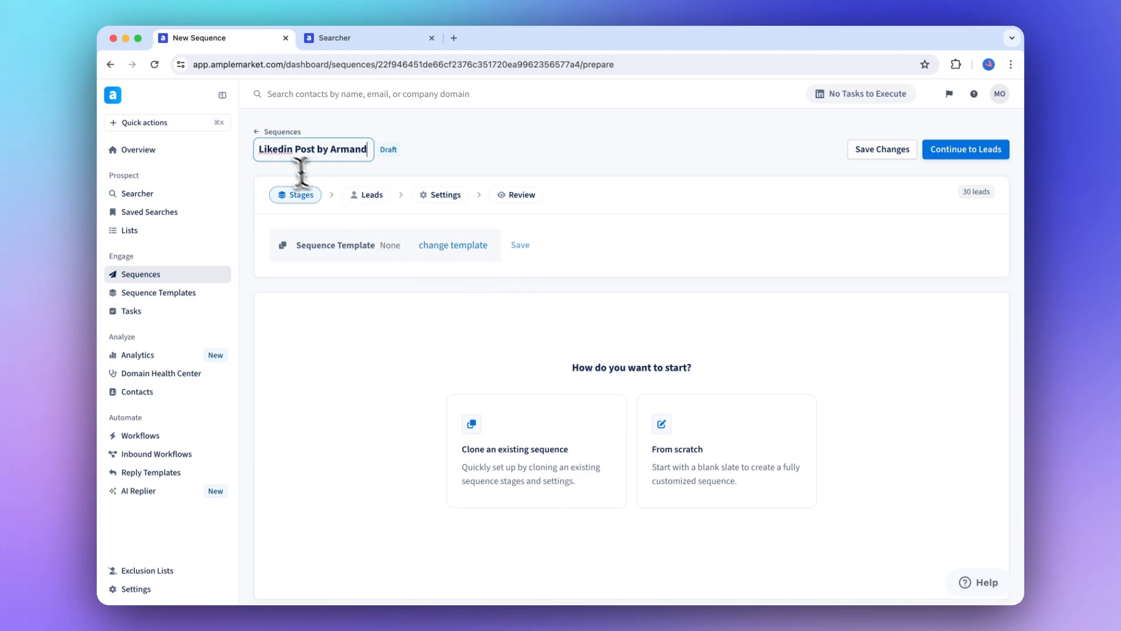
pyautogui.click(265, 149)
pyautogui.write('n')
pyautogui.click(593, 207)
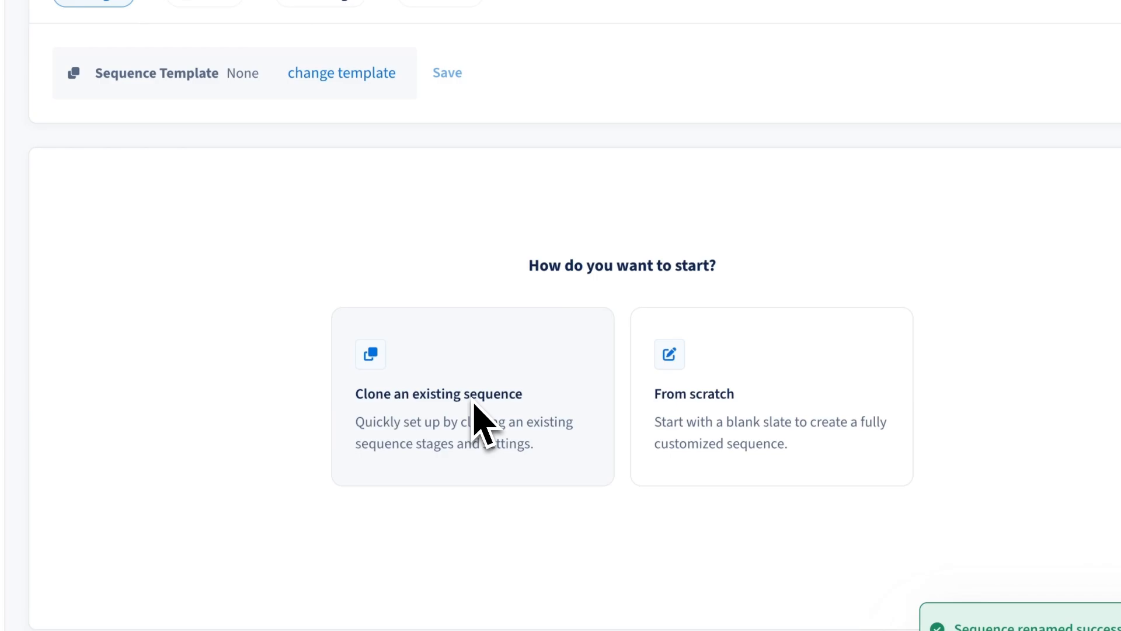
# Start the sequence from scratch with an email as its first stage, generated with AI
pyautogui.click(701, 388)
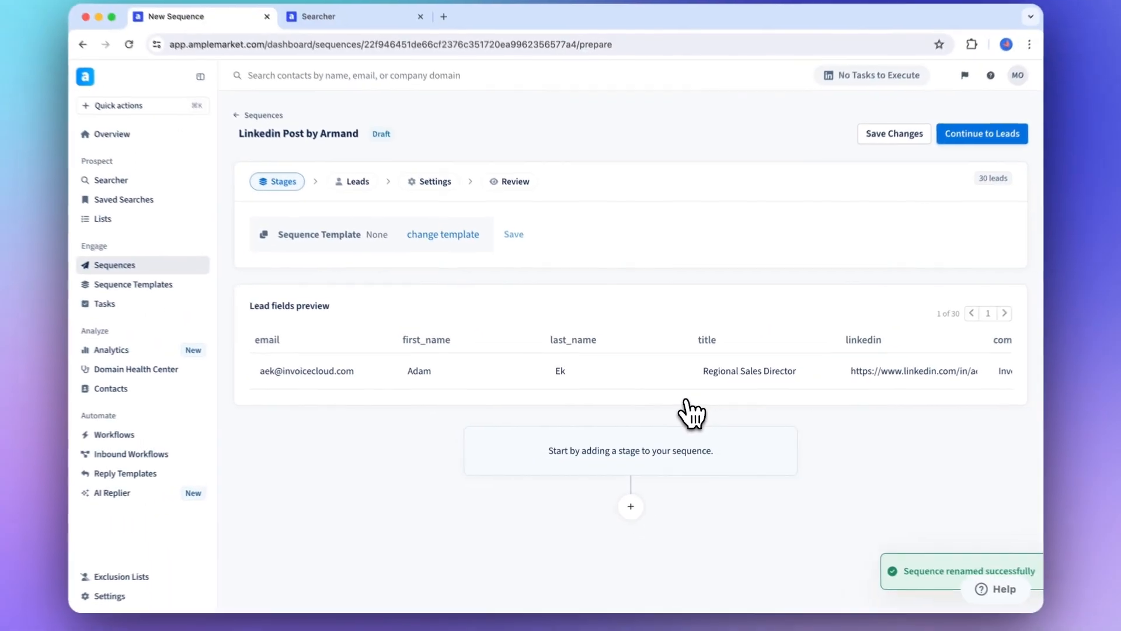
pyautogui.moveTo(581, 456); pyautogui.dragTo(715, 457)
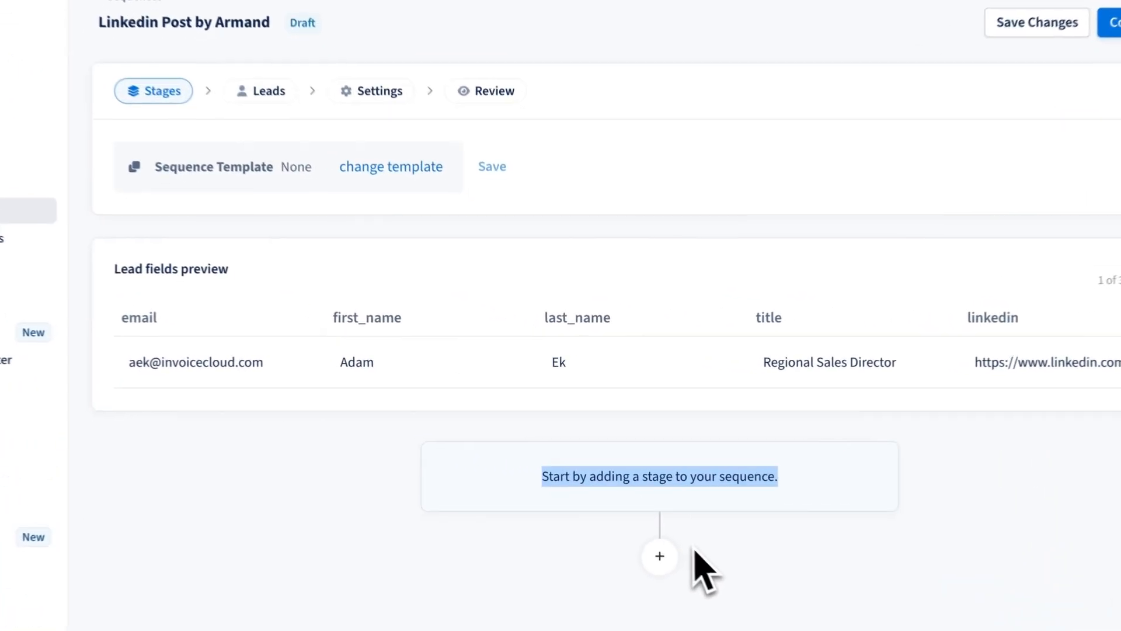
pyautogui.click(632, 502)
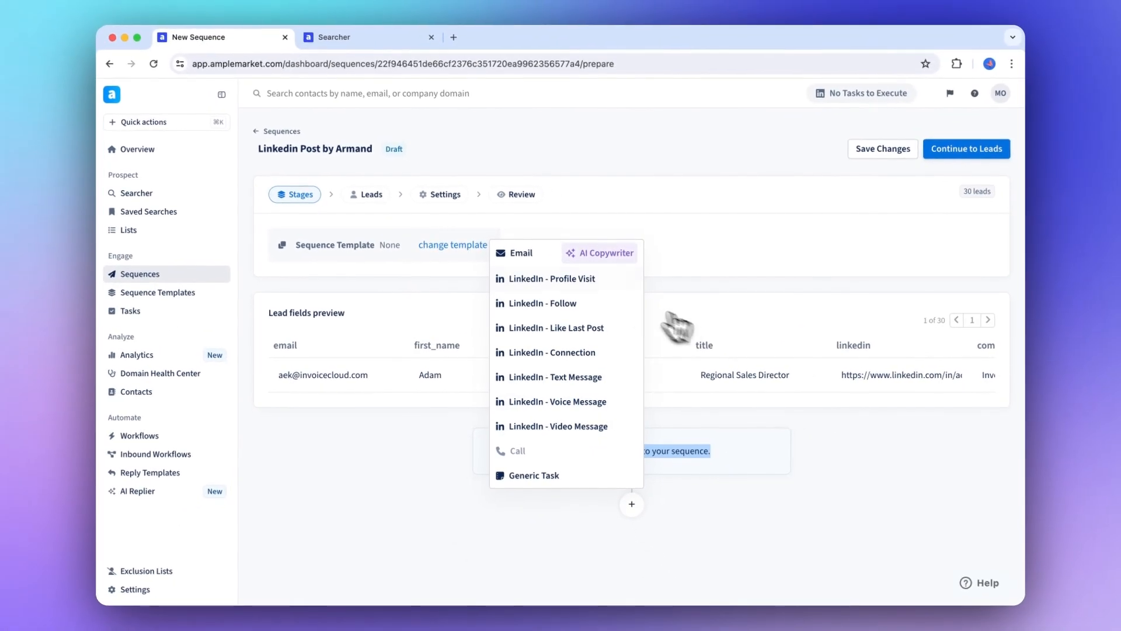
pyautogui.click(543, 255)
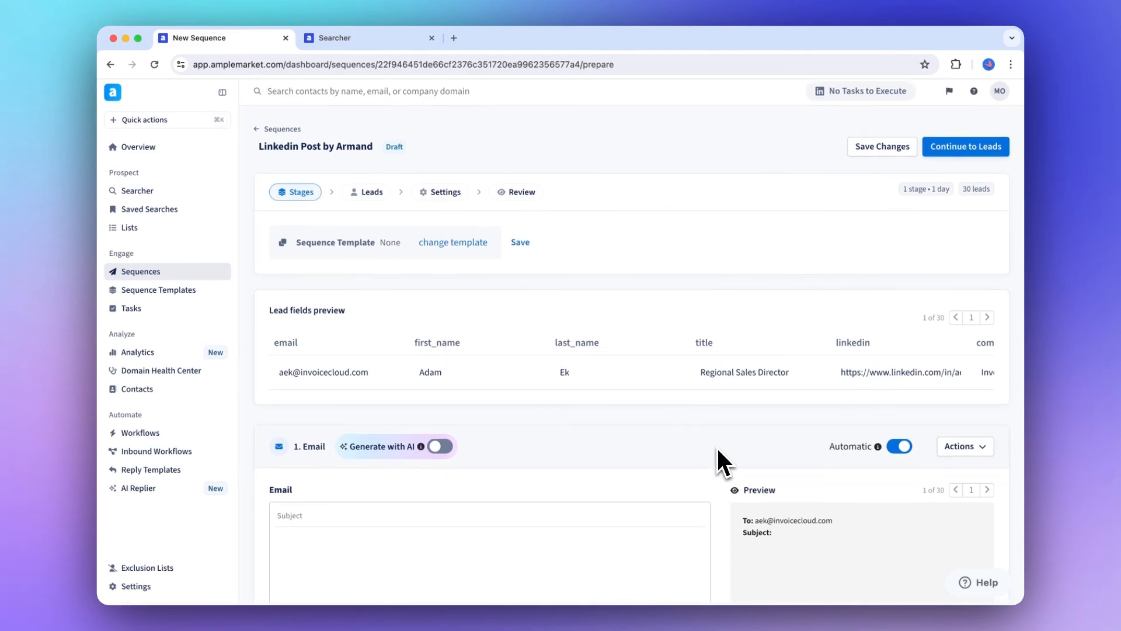
pyautogui.scroll(-3, 718, 450)
pyautogui.click(439, 338)
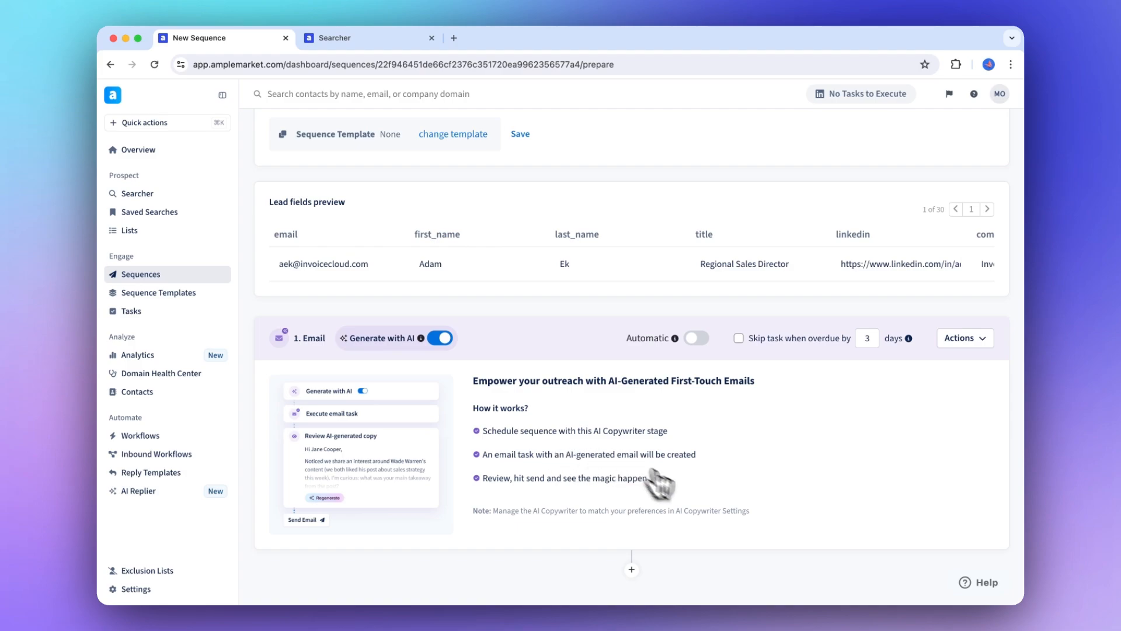
# Add a LinkedIn - Follow stage after the AI email and schedule it 2 days after the previous stage
pyautogui.click(633, 569)
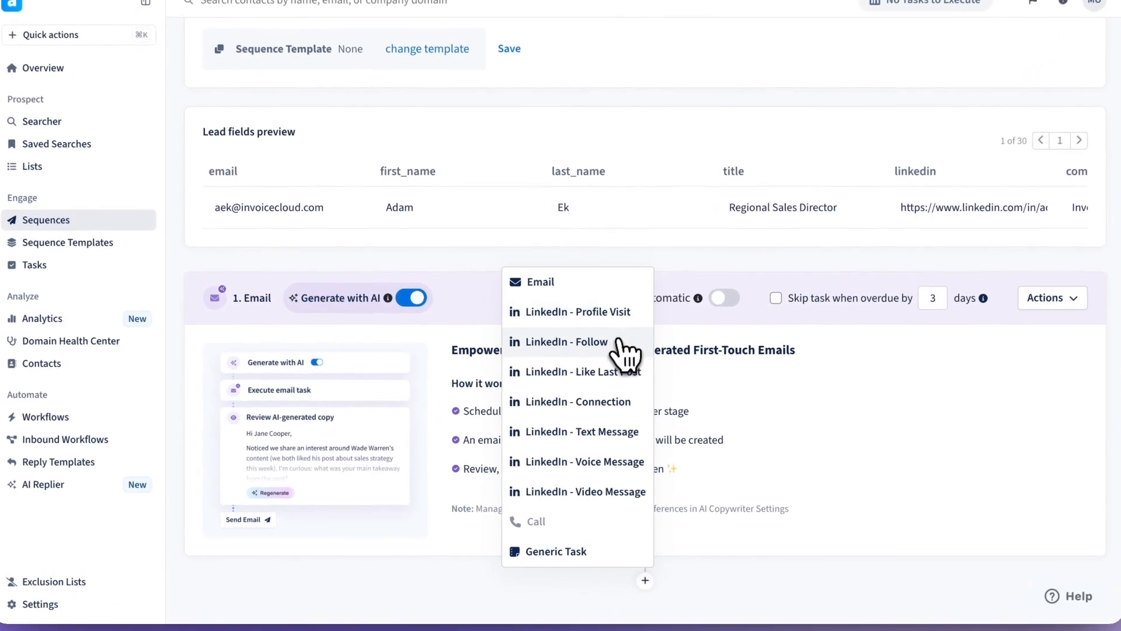
pyautogui.click(619, 342)
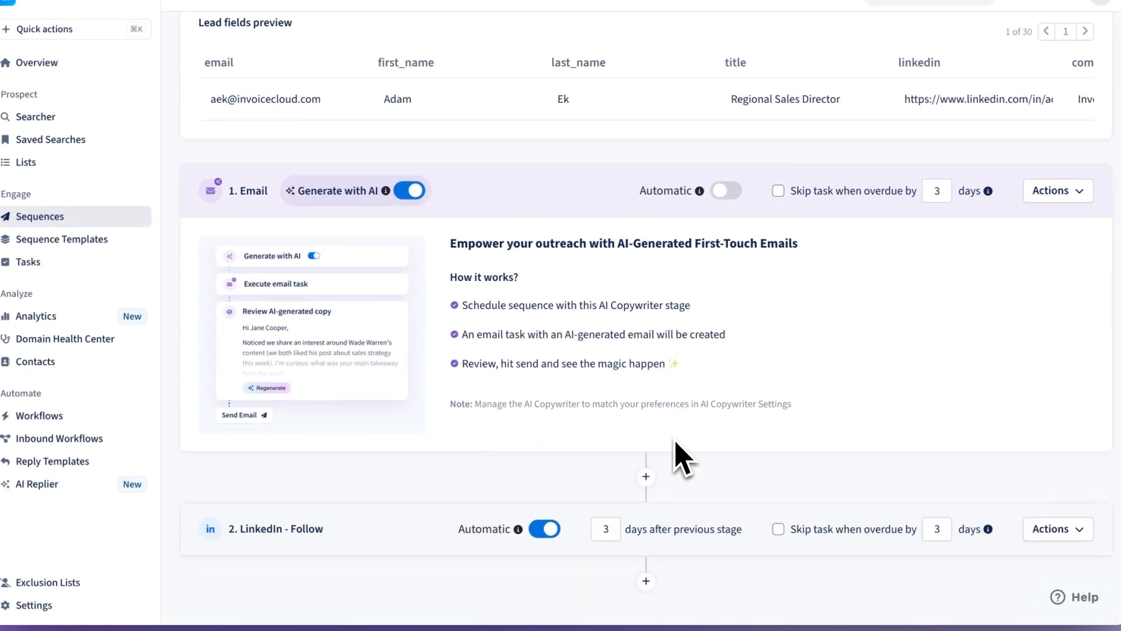
pyautogui.click(608, 525)
# Add a LinkedIn - Like Last Post stage as stage 3, scheduled 1 day after the previous stage
pyautogui.click(646, 580)
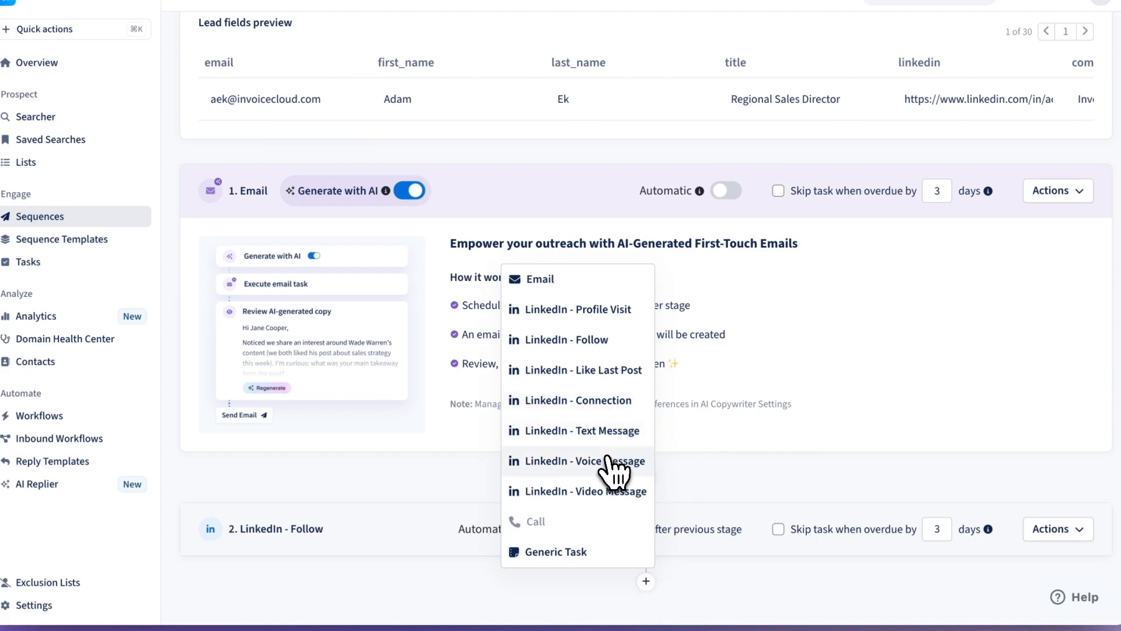
pyautogui.click(611, 368)
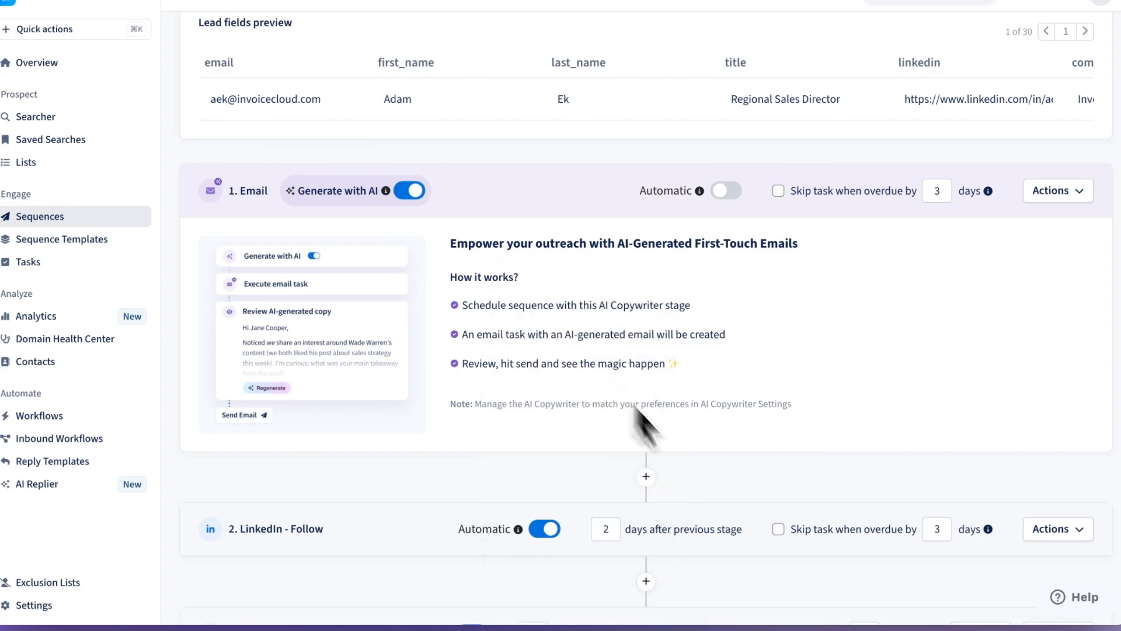
pyautogui.click(528, 531)
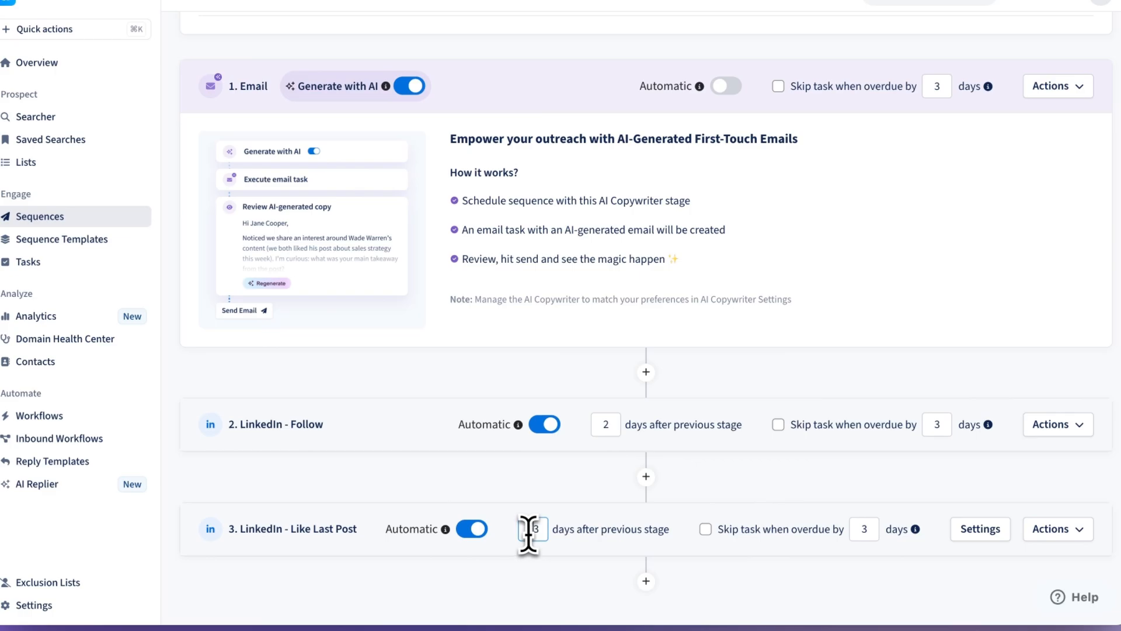
# Add a LinkedIn - Connection stage as stage 4 and leave its optional message empty
pyautogui.click(646, 581)
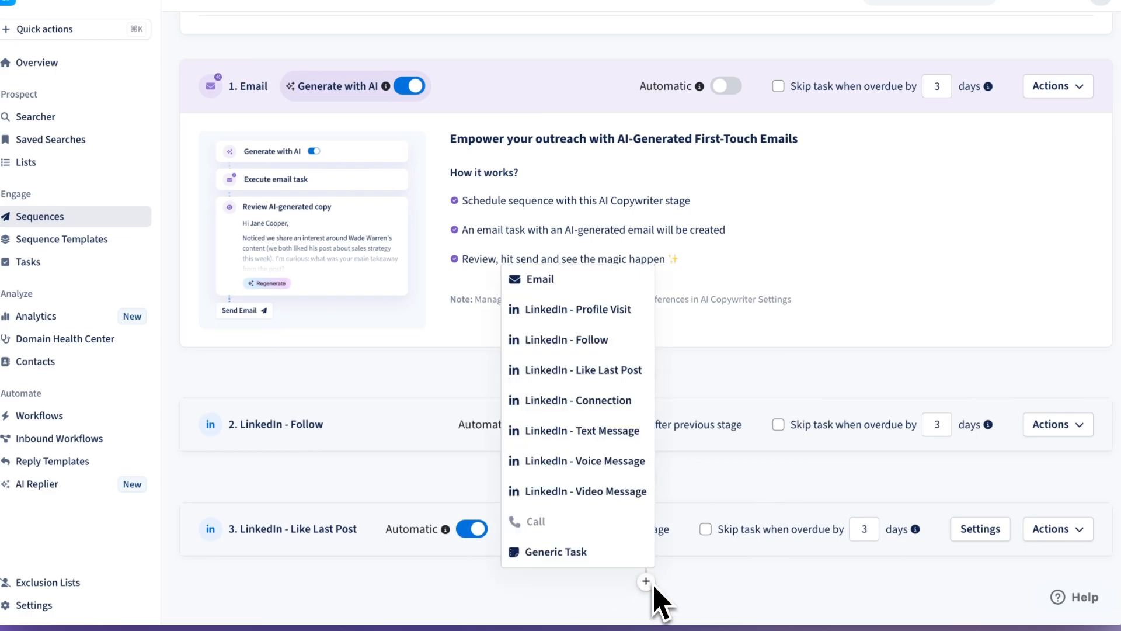
pyautogui.click(625, 402)
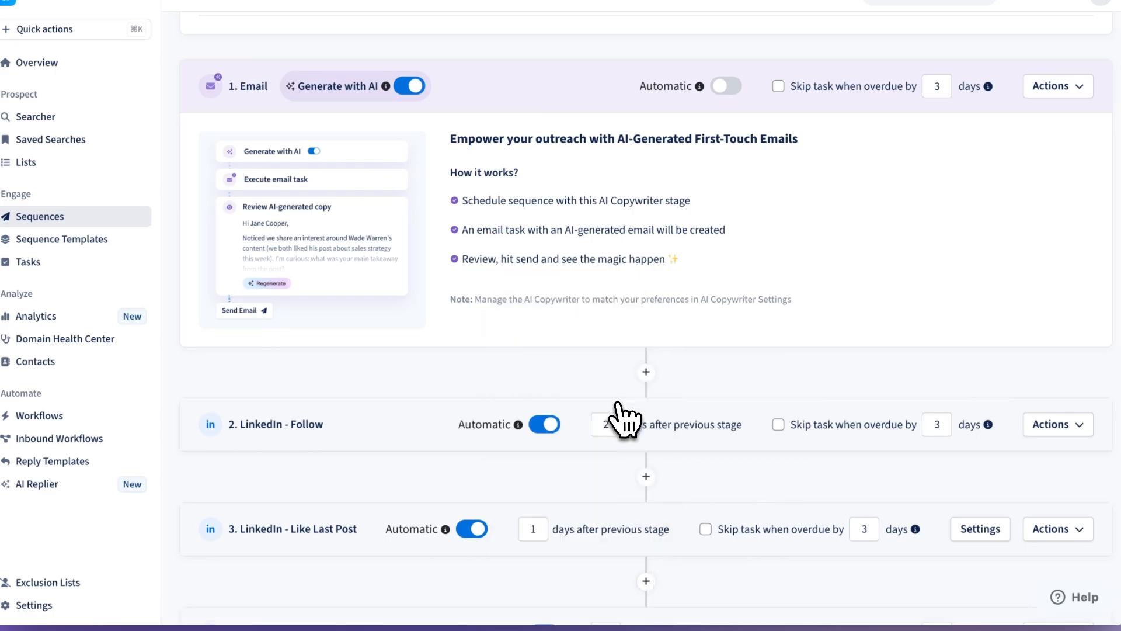
pyautogui.click(635, 555)
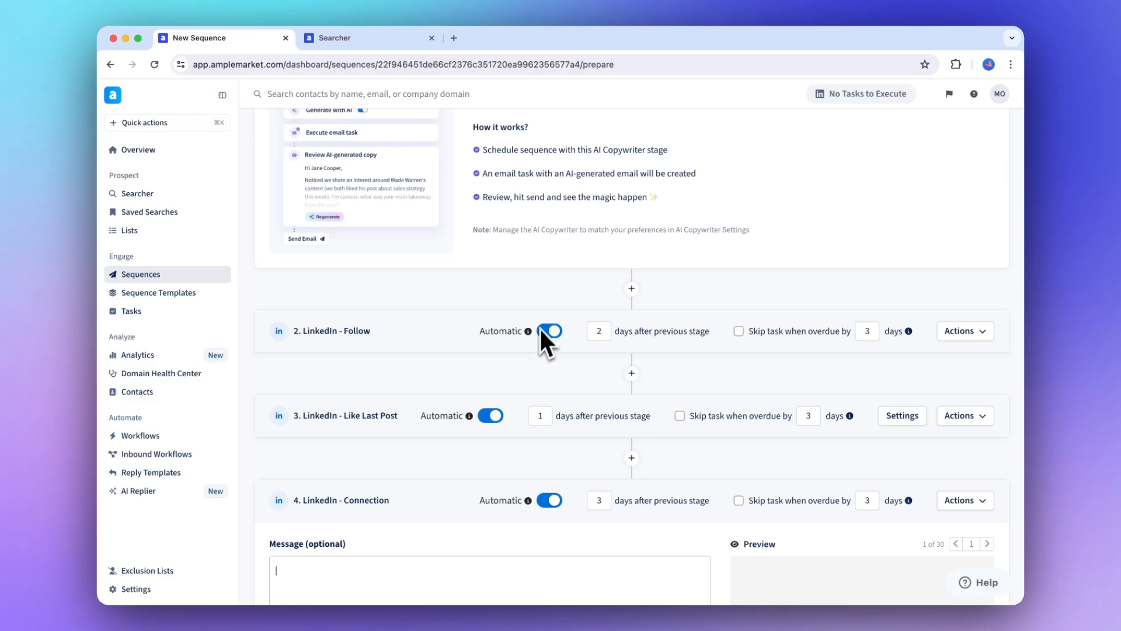
# Add an email as stage 5 reading "hi {{first_name}}, Did you have a chance to review my email?", using the first-name dynamic field
pyautogui.scroll(2, 543, 321)
pyautogui.scroll(-4, 543, 321)
pyautogui.scroll(-1, 631, 467)
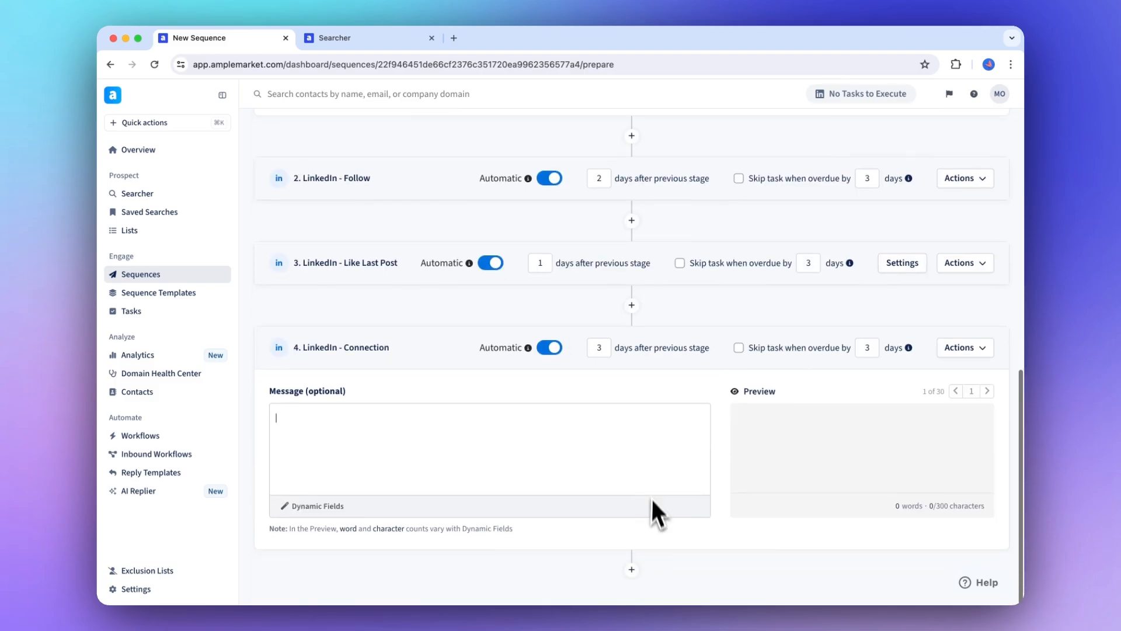
pyautogui.click(632, 565)
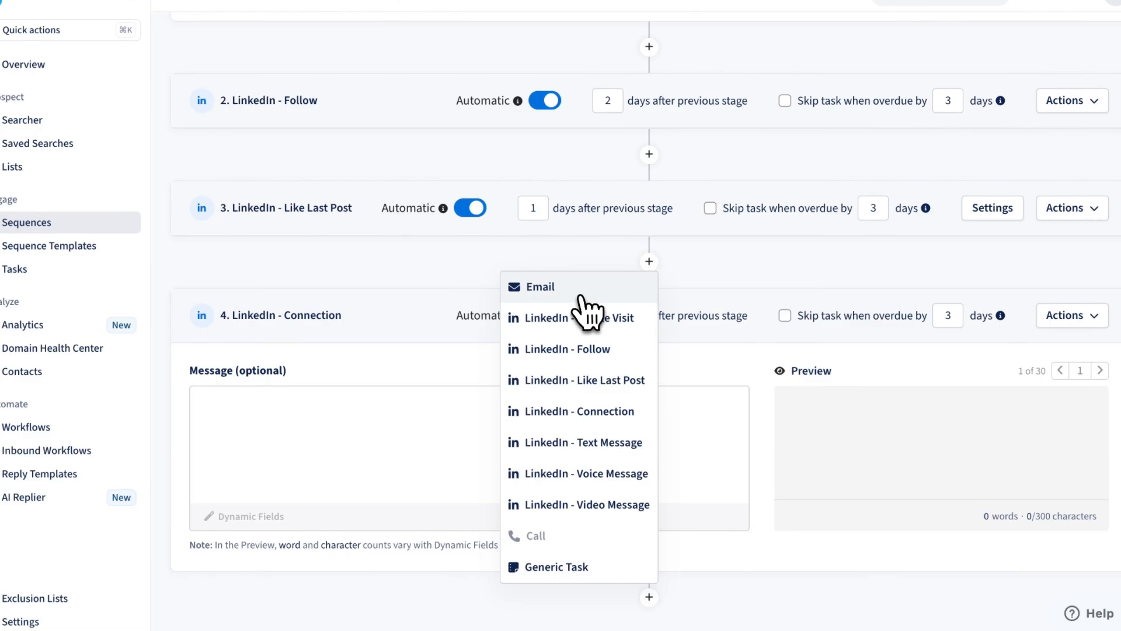
pyautogui.click(581, 297)
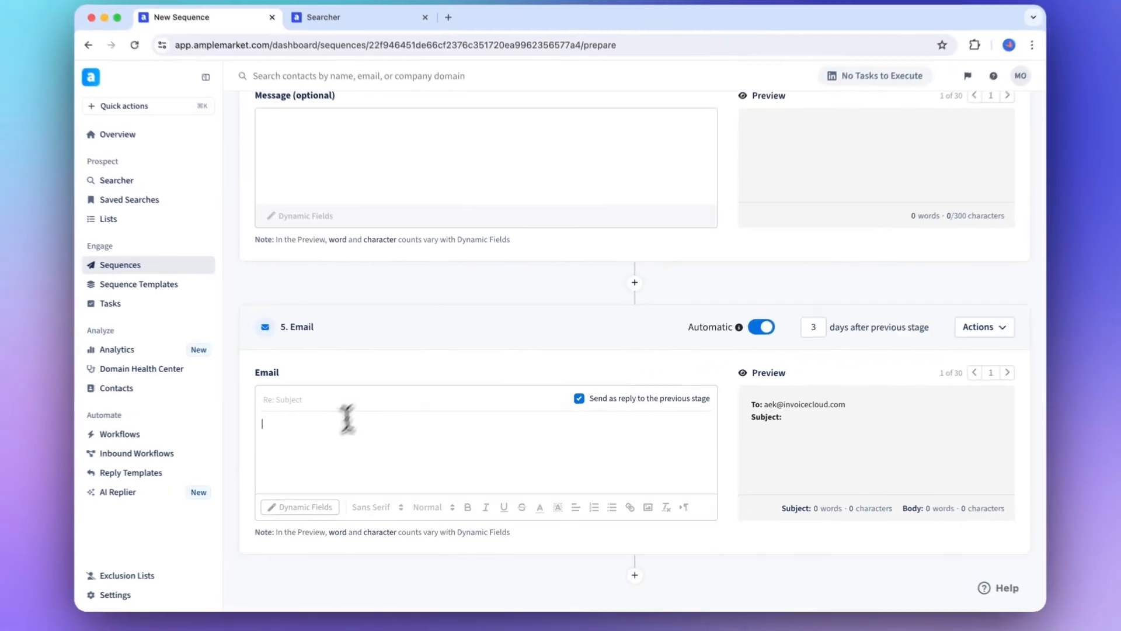
pyautogui.write('H')
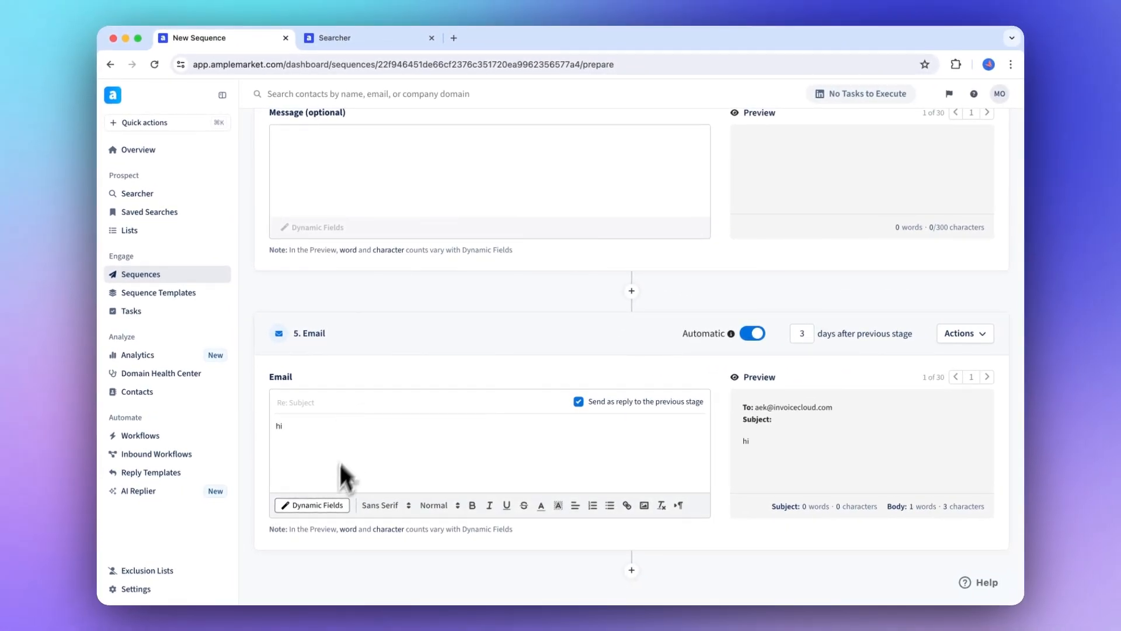
pyautogui.click(330, 508)
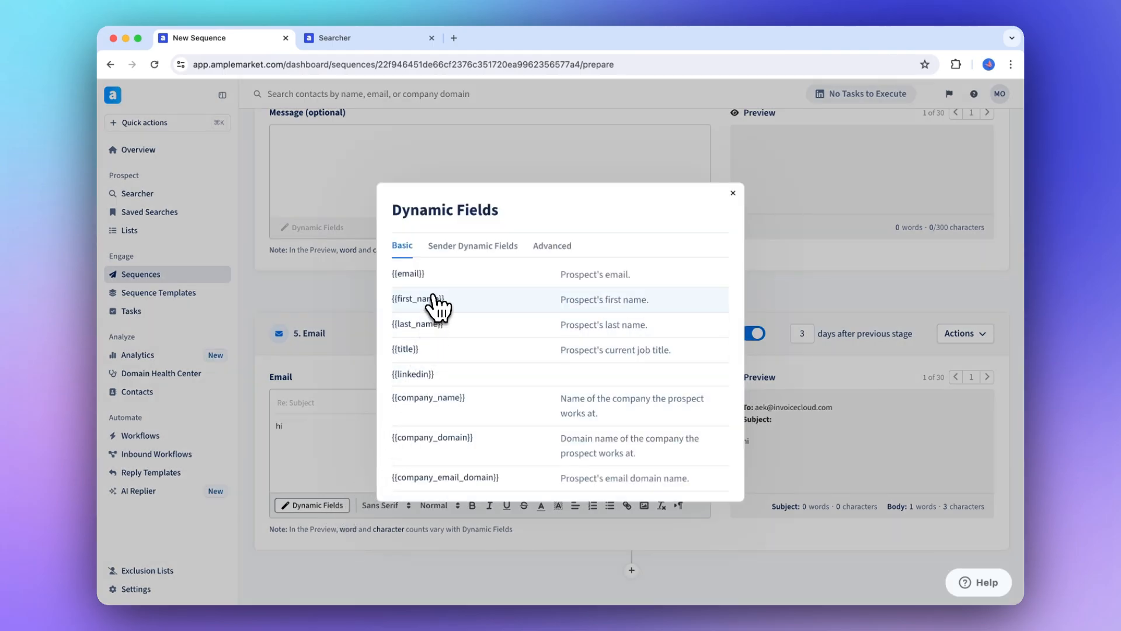
pyautogui.click(437, 303)
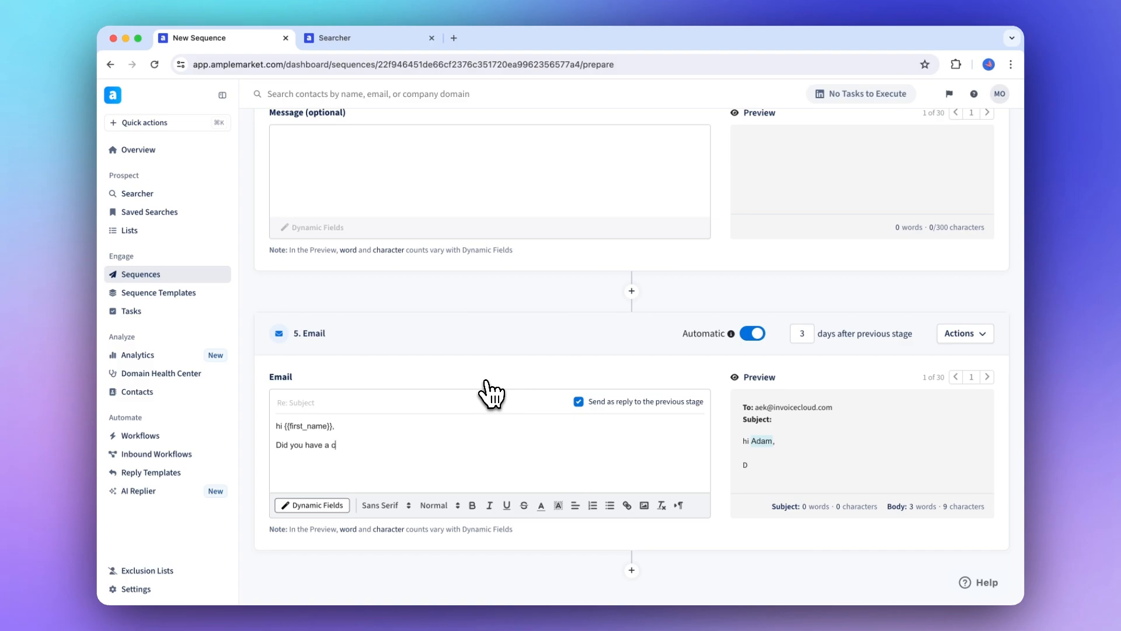
pyautogui.write('t')
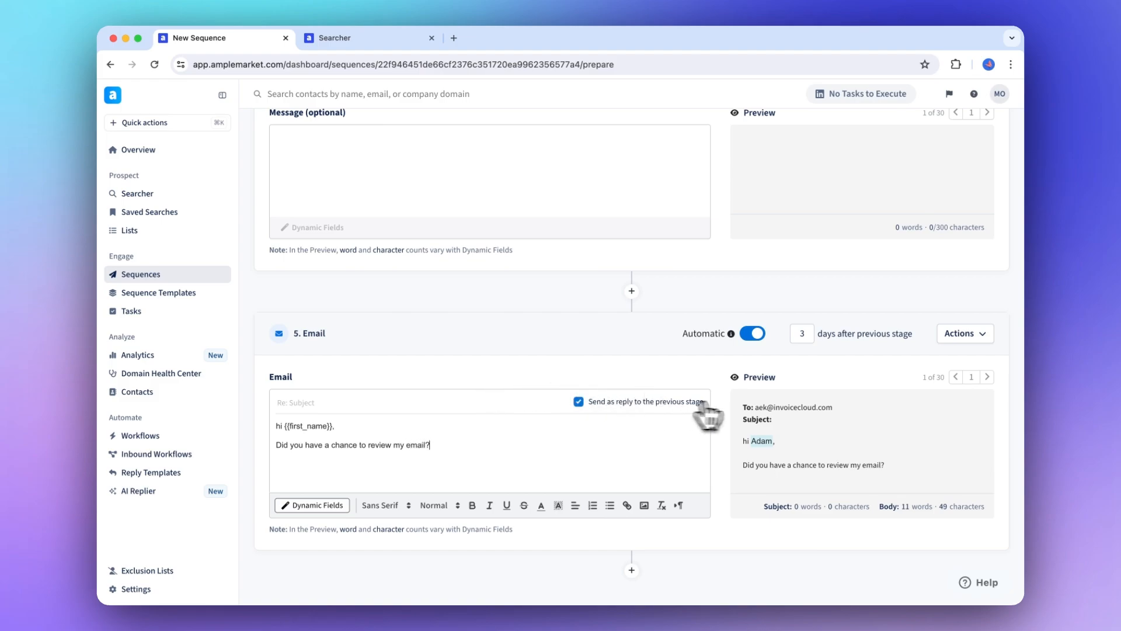
# Review the sequence stages and check the stage 5 email preview for several different leads
pyautogui.scroll(7, 823, 410)
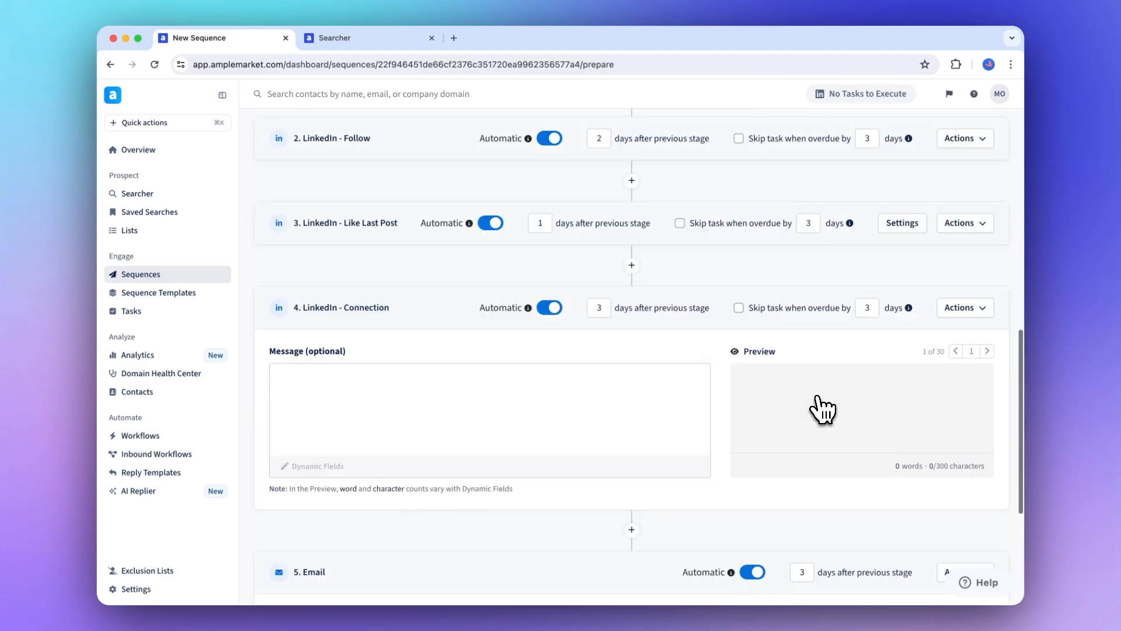
pyautogui.scroll(-3, 823, 411)
pyautogui.scroll(-3, 823, 411)
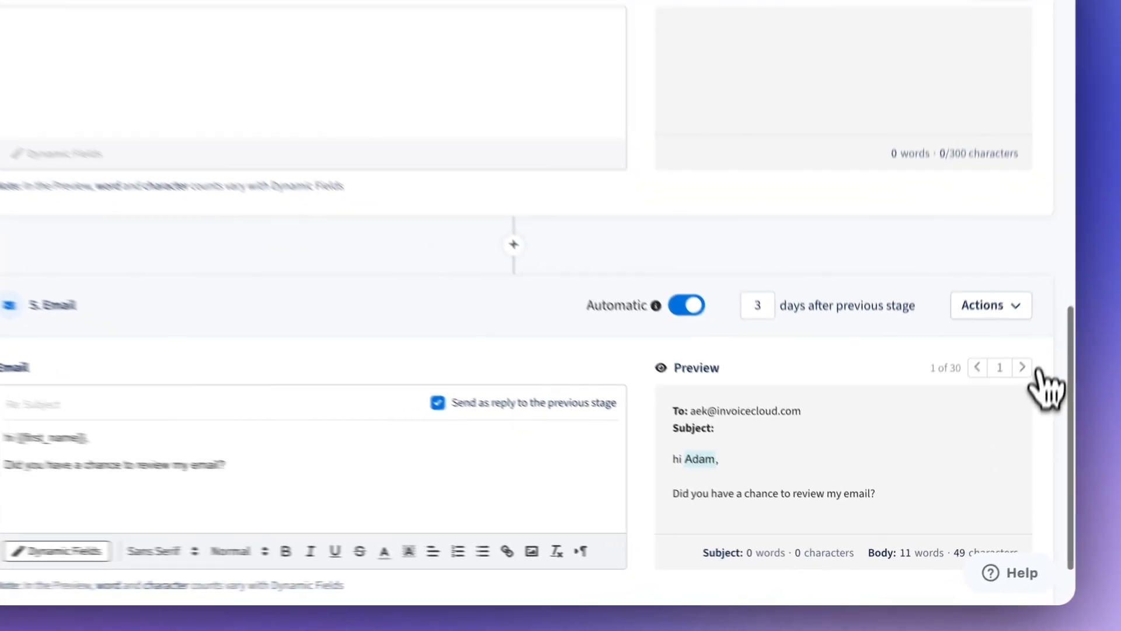
pyautogui.click(988, 490)
pyautogui.click(1036, 342)
pyautogui.click(1035, 342)
pyautogui.click(1035, 342)
pyautogui.click(1035, 343)
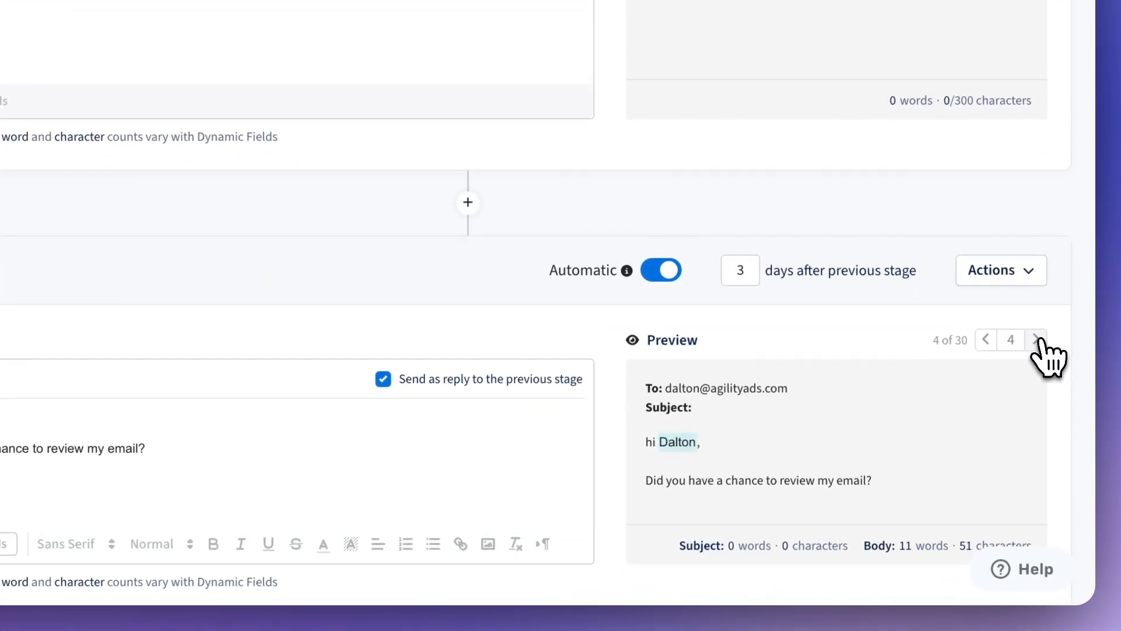
# Start the stage 4 LinkedIn connection message with "hi" followed by the {{first_name}} dynamic field
pyautogui.scroll(1, 1041, 343)
pyautogui.click(263, 23)
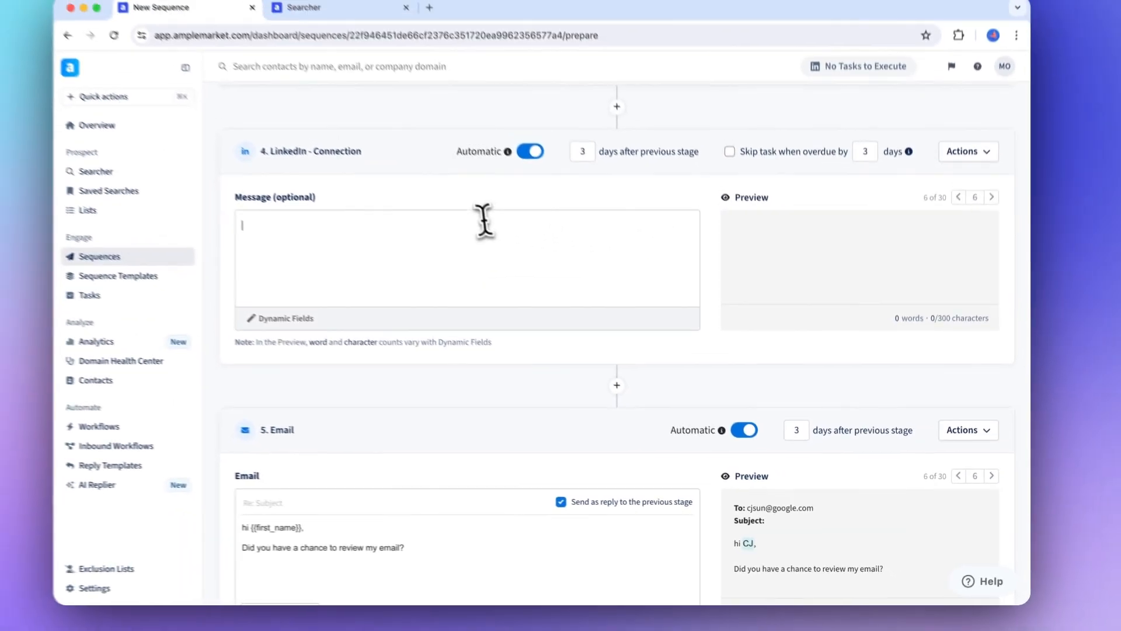
pyautogui.write('hi')
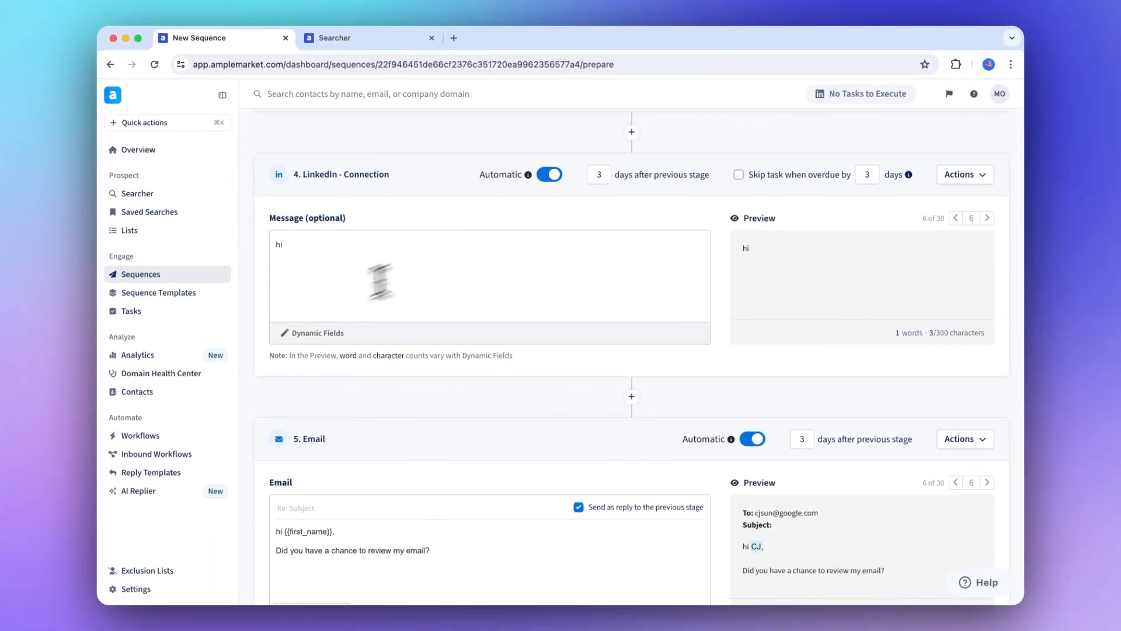
pyautogui.click(315, 333)
pyautogui.click(451, 303)
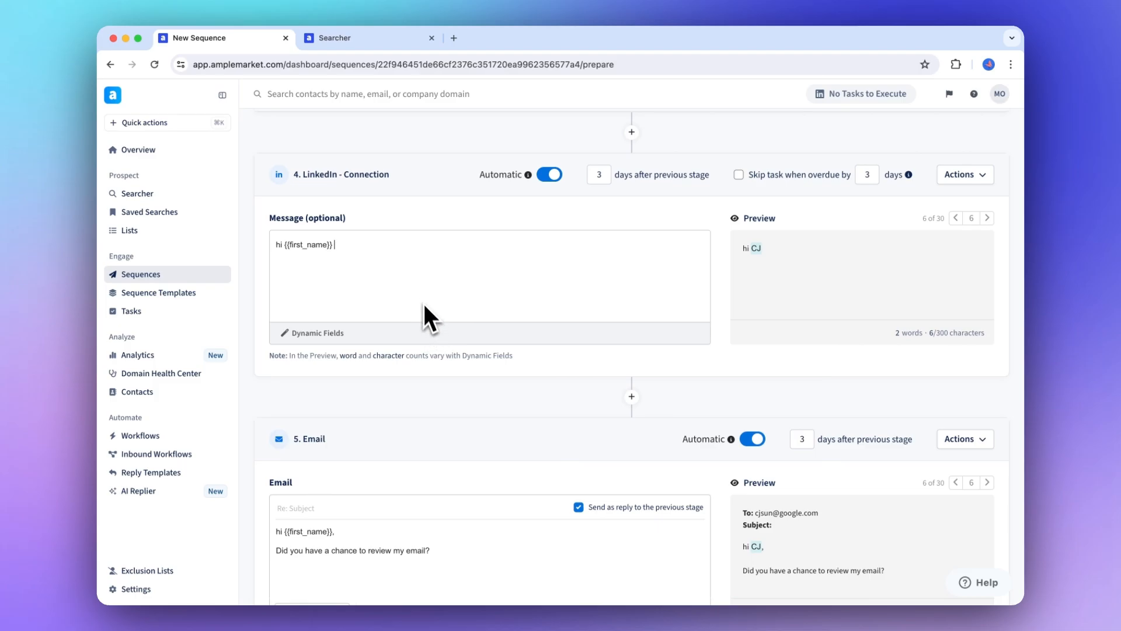
# Extend the connection message with " - happy {{day_of_the_week}}!", using the basic day-of-the-week dynamic field
pyautogui.click(363, 332)
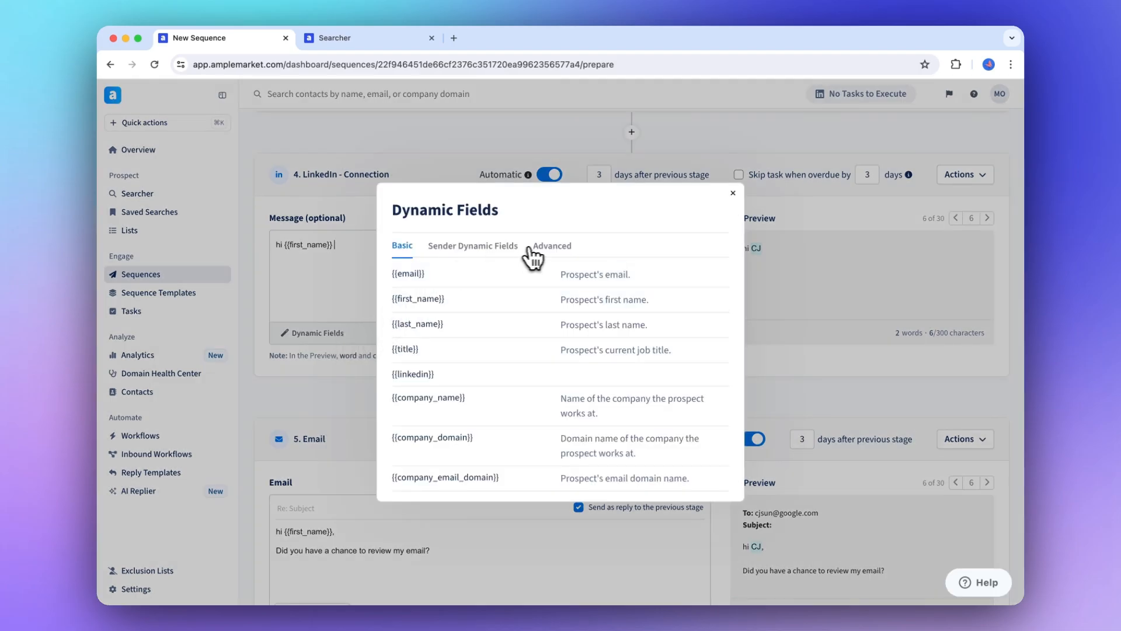
pyautogui.click(530, 248)
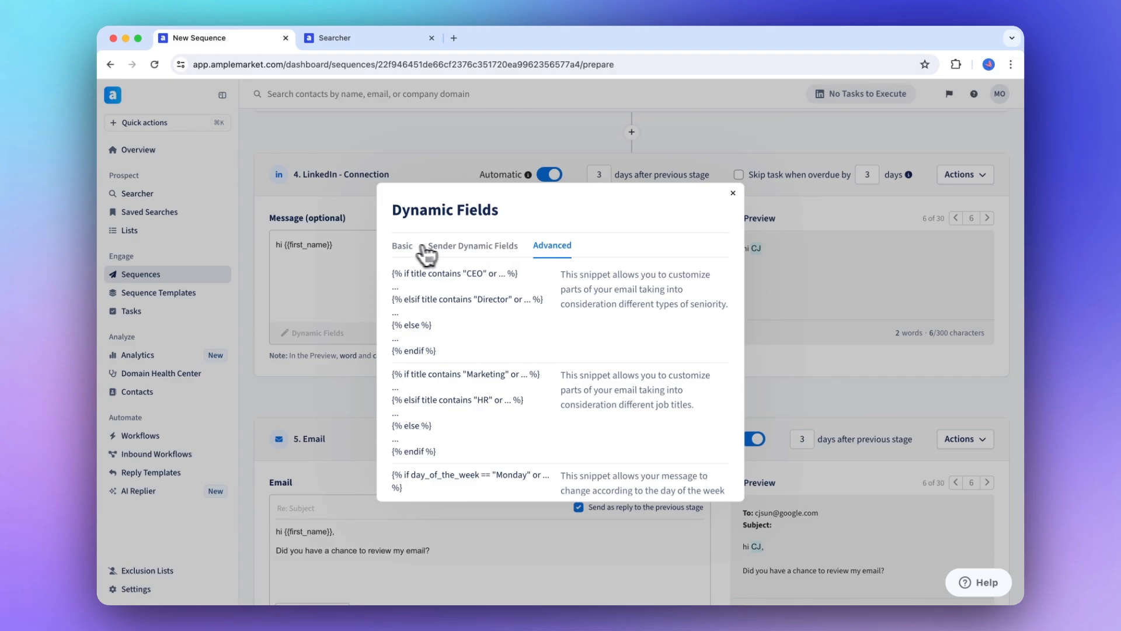
pyautogui.click(409, 246)
pyautogui.scroll(-10, 496, 362)
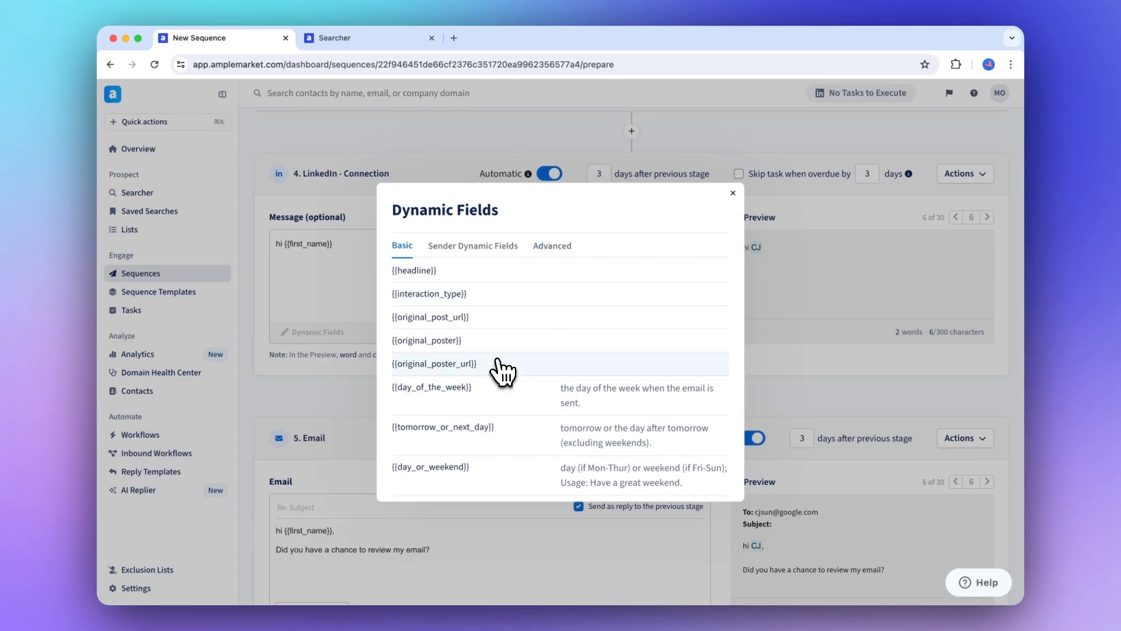
pyautogui.click(455, 402)
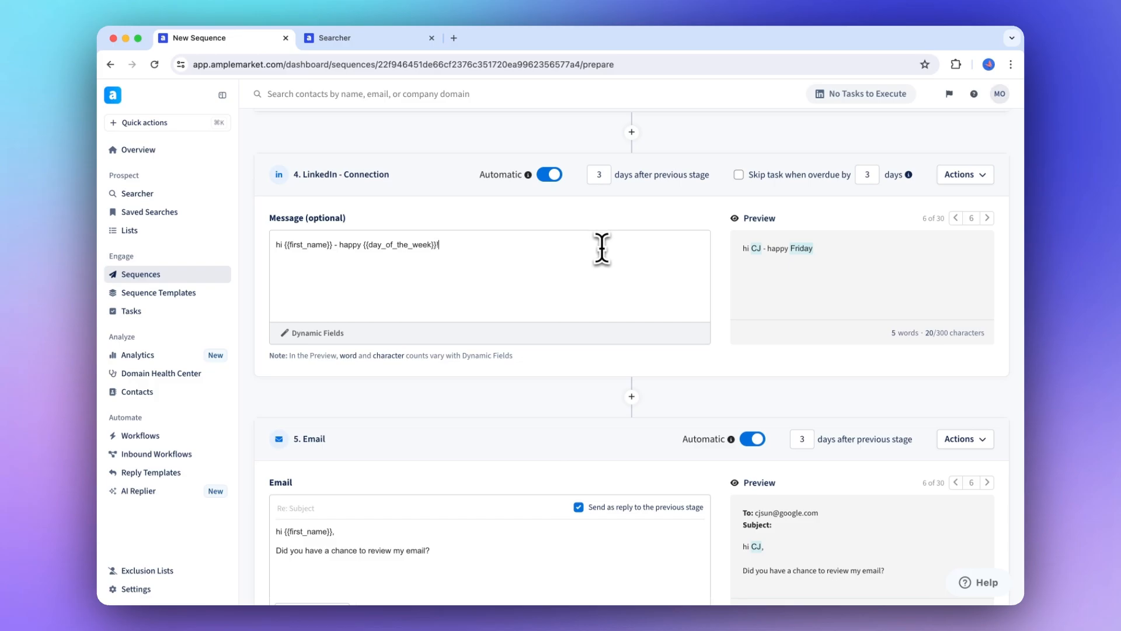
# Proceed to the sequence's leads and examine the lead table's data fields, including headline and interaction type
pyautogui.scroll(10, 633, 252)
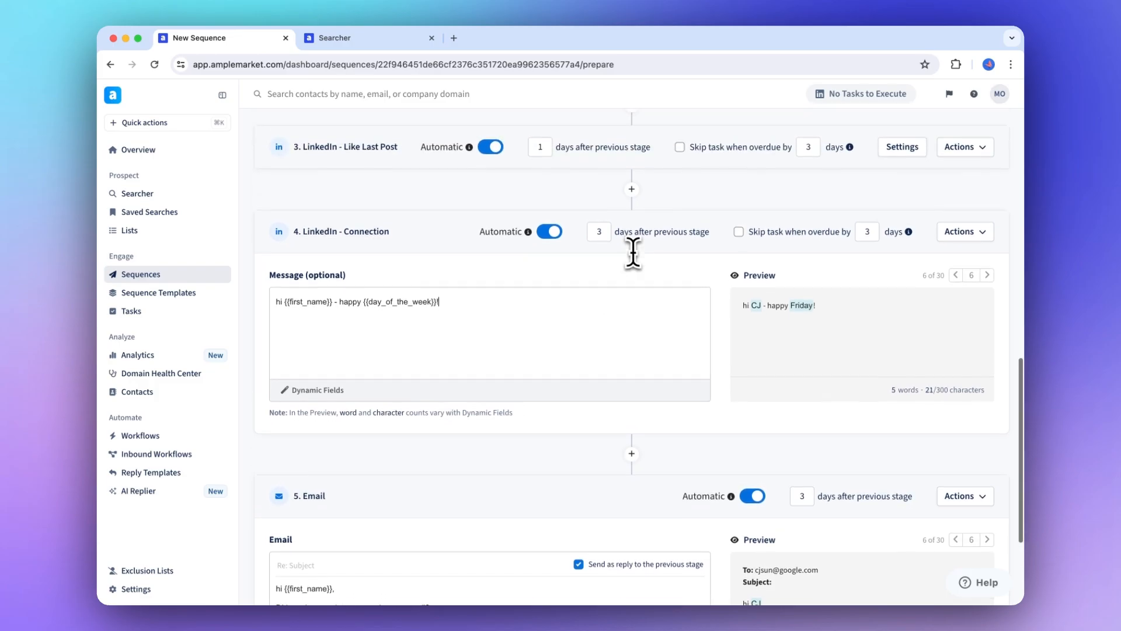
pyautogui.scroll(3, 633, 252)
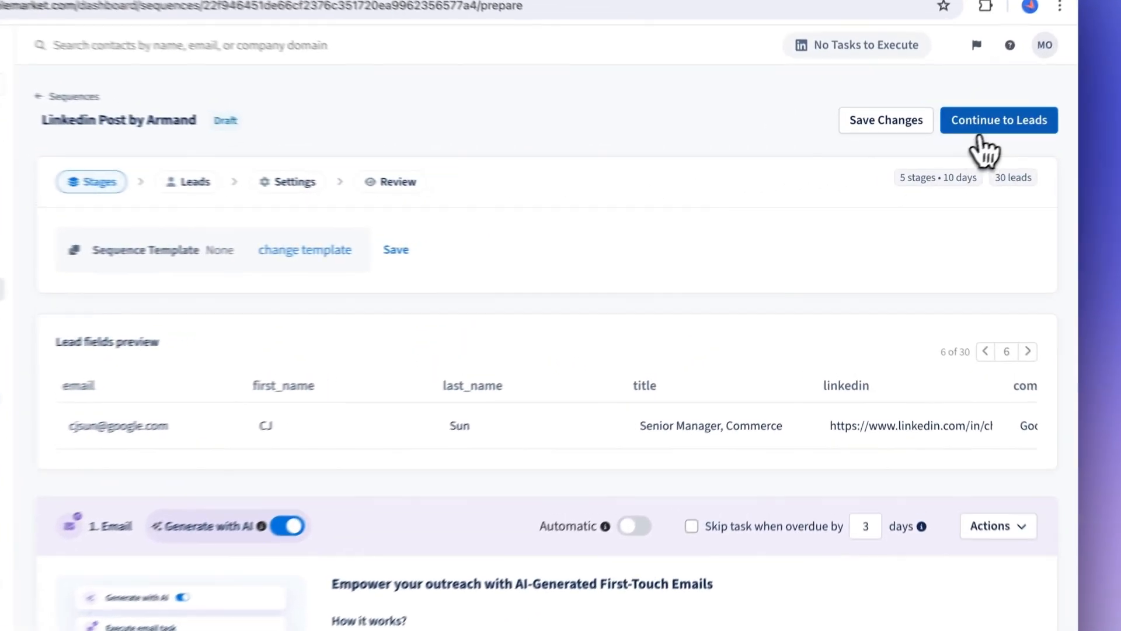
pyautogui.click(966, 149)
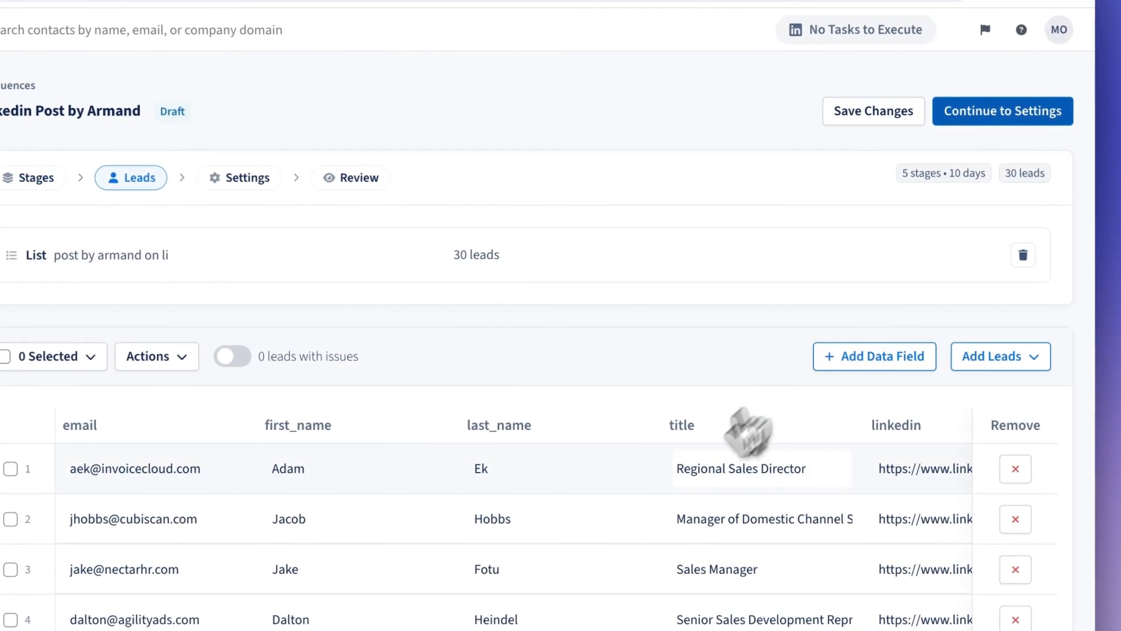
pyautogui.scroll(-3, 737, 412)
pyautogui.scroll(3, 712, 429)
pyautogui.scroll(-2, 713, 345)
pyautogui.hscroll(2, 713, 365)
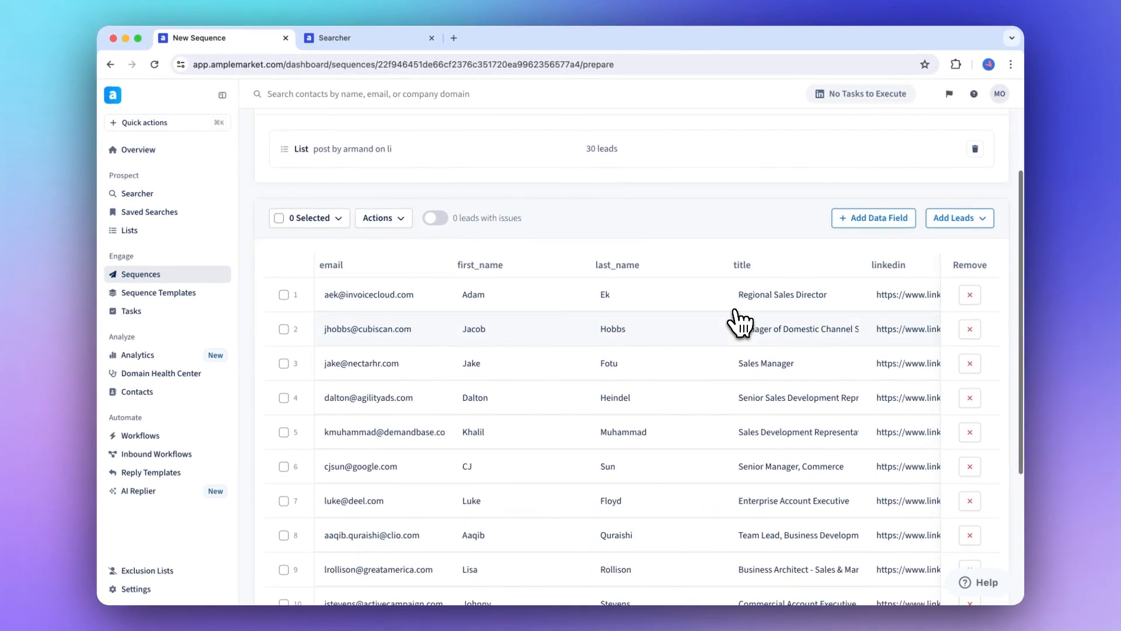
pyautogui.hscroll(20, 724, 375)
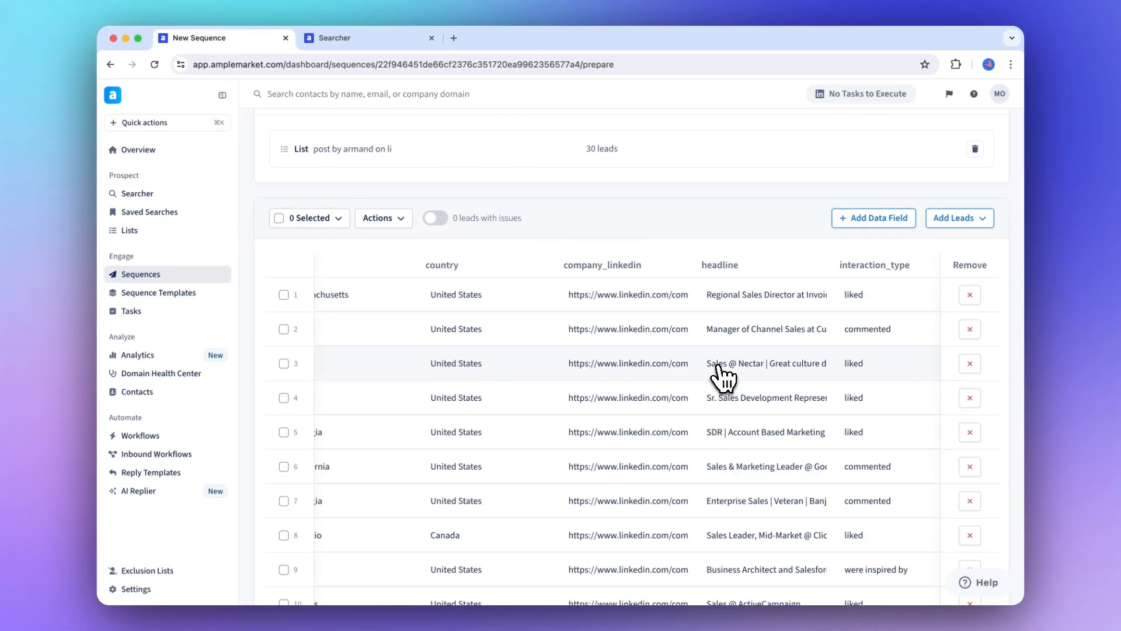
pyautogui.hscroll(-20, 724, 376)
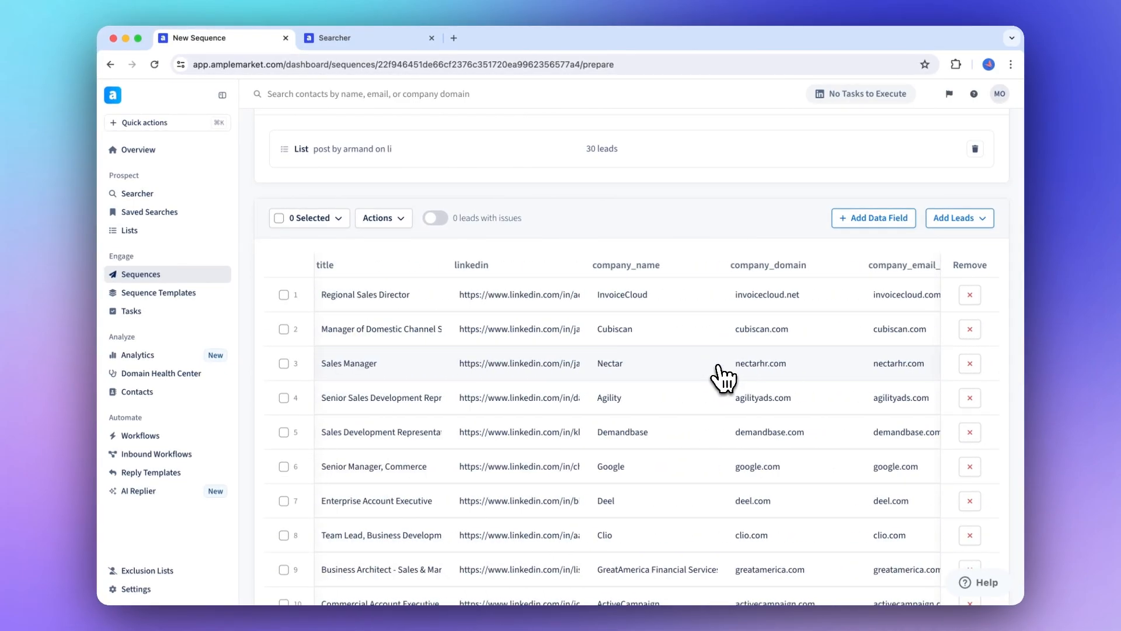
# In the sequence settings, set the throttling limit to 10 new leads per mailbox every 24 hours
pyautogui.scroll(2, 723, 375)
pyautogui.click(453, 198)
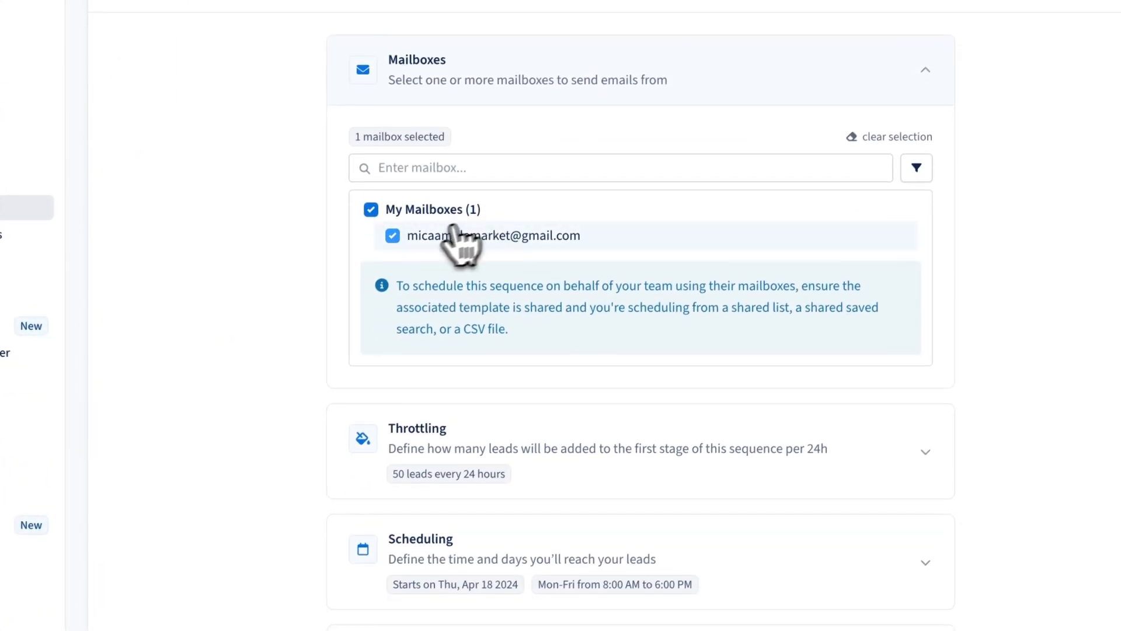
pyautogui.scroll(-2, 575, 246)
pyautogui.click(602, 386)
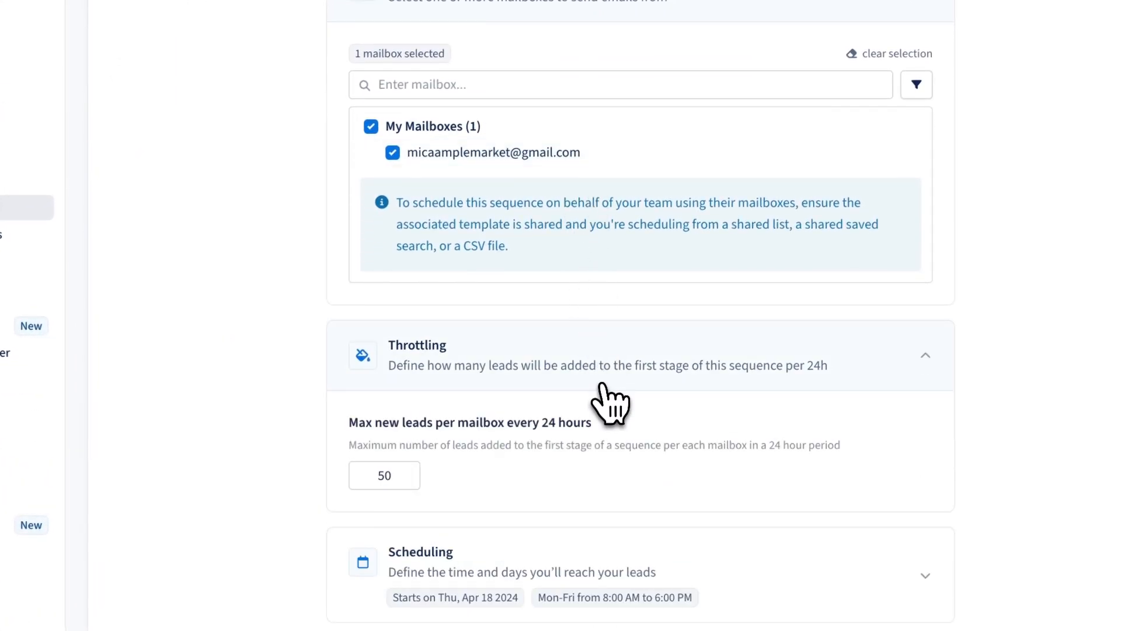
pyautogui.scroll(-2, 591, 403)
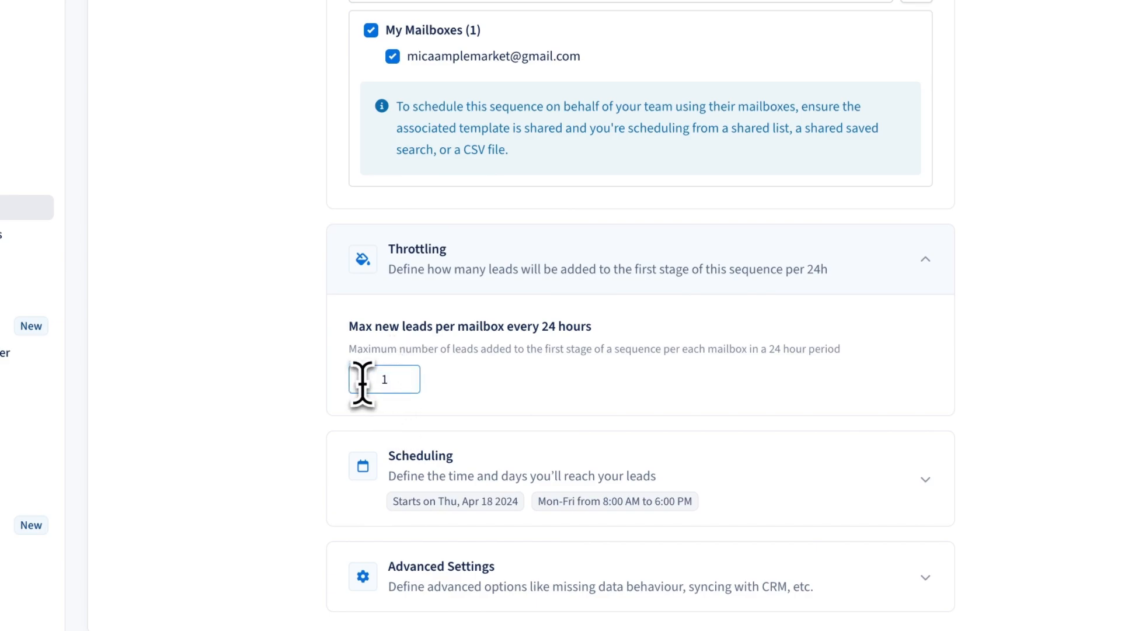
# Set the scheduling sending window to run from 6:00 AM to 11:00 AM
pyautogui.click(660, 486)
pyautogui.scroll(-5, 682, 470)
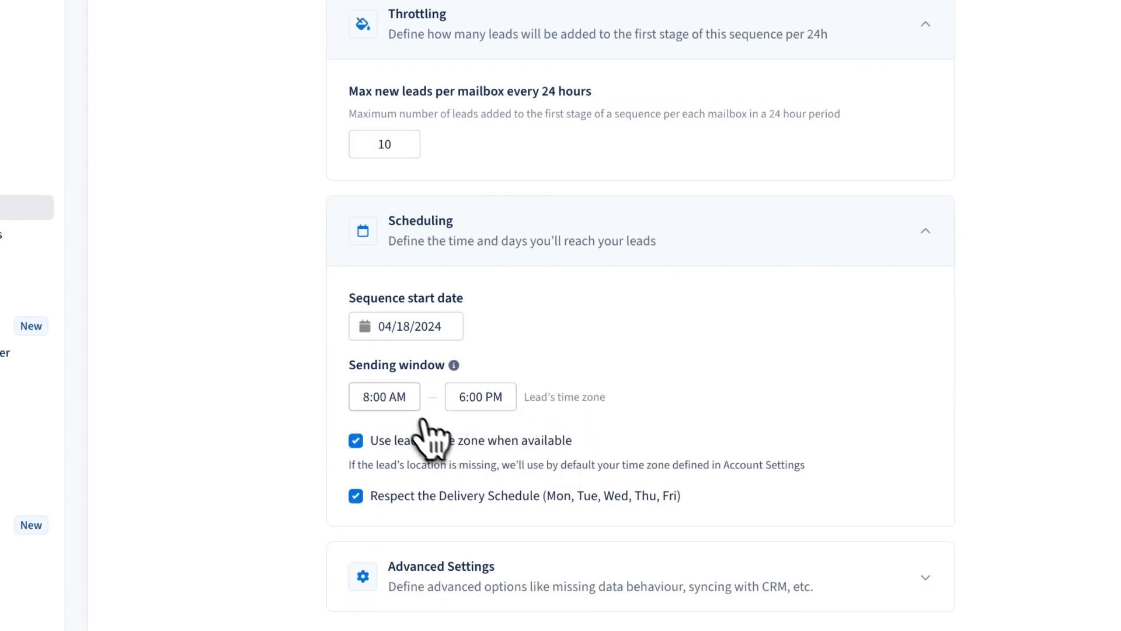
pyautogui.click(386, 402)
pyautogui.click(387, 494)
pyautogui.click(481, 400)
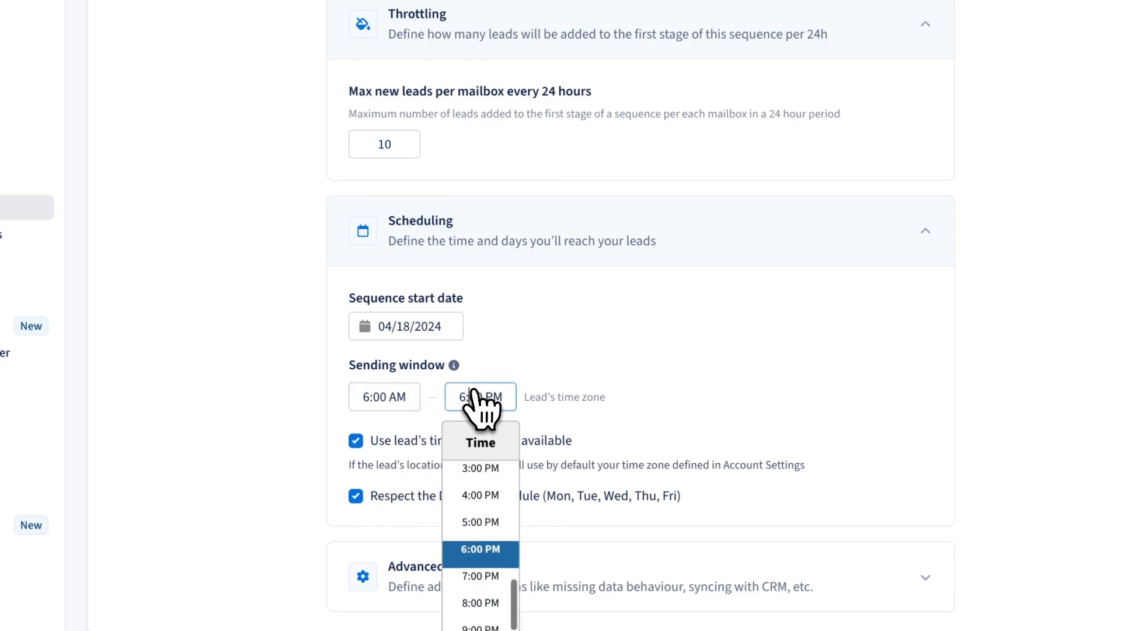
pyautogui.scroll(-1, 494, 516)
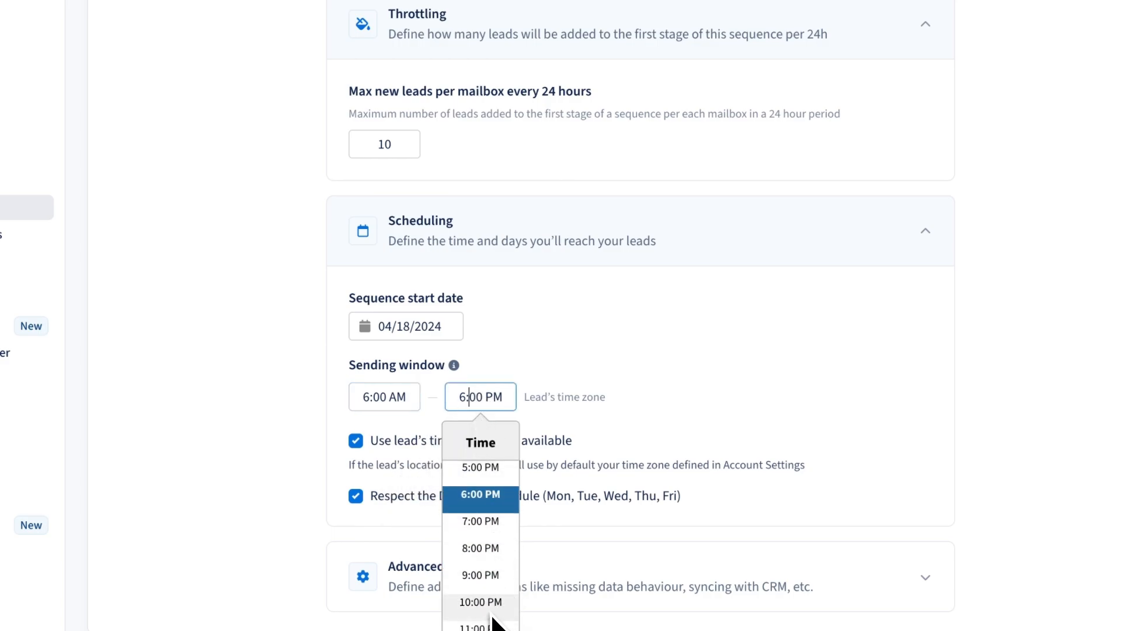
pyautogui.scroll(4, 500, 525)
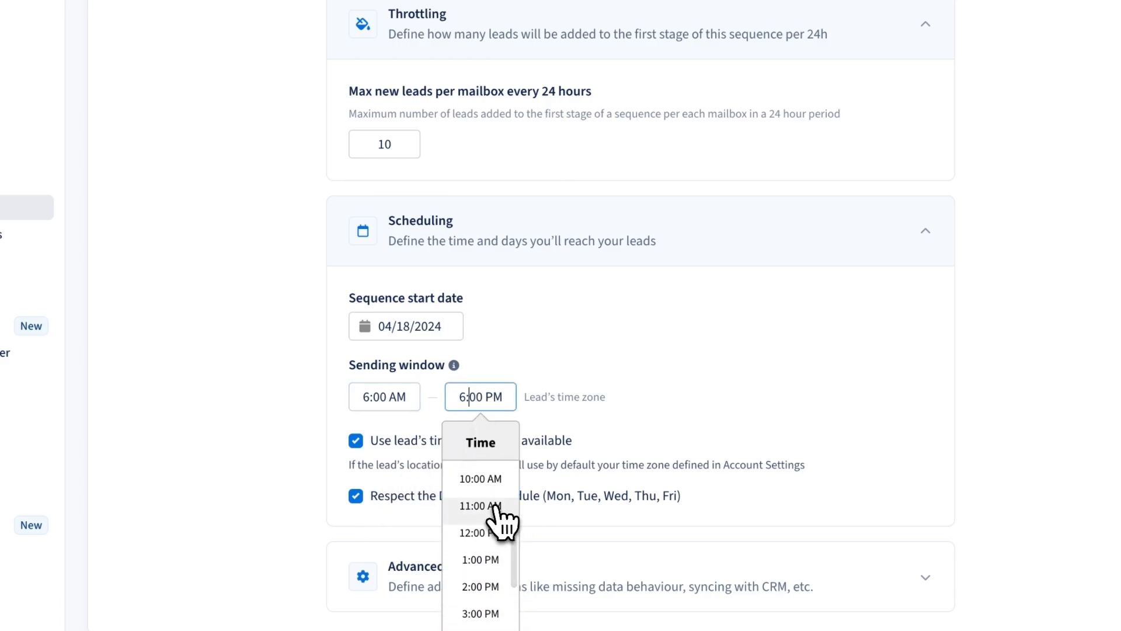
pyautogui.click(496, 509)
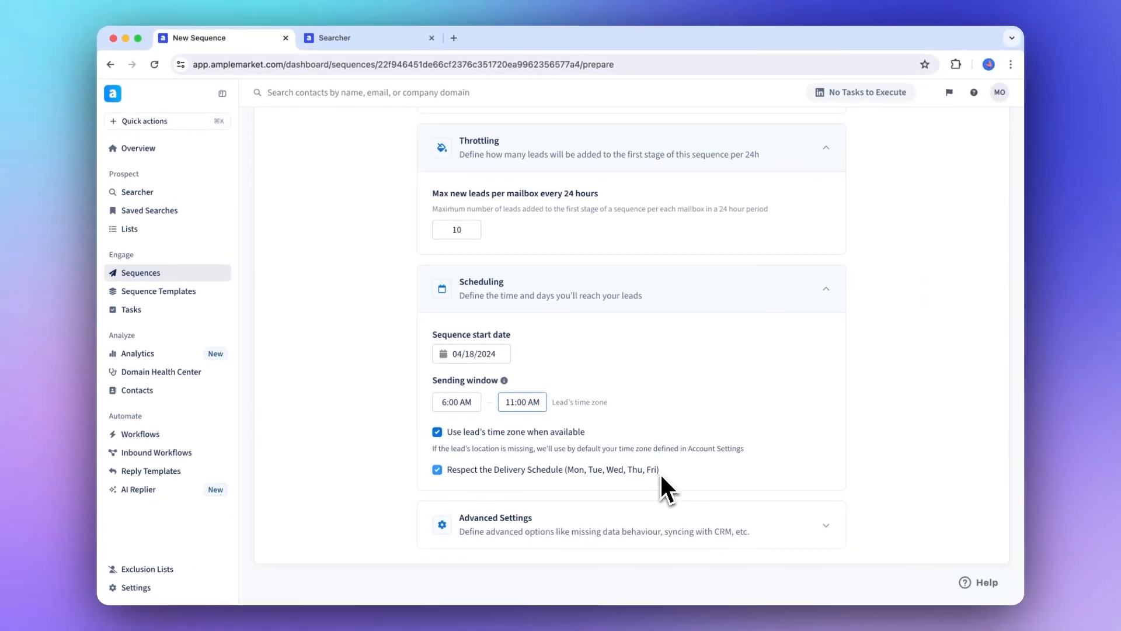
# Examine the advanced settings for reply labels, CRM sync, missing data and failed automatic tasks
pyautogui.click(712, 533)
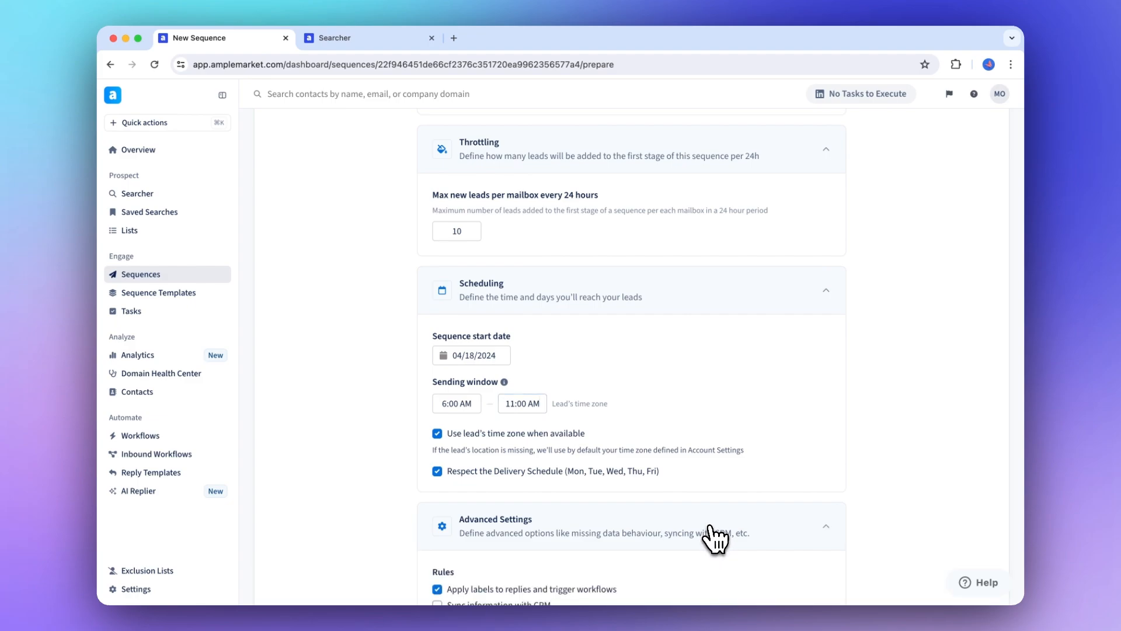
pyautogui.scroll(-4, 713, 534)
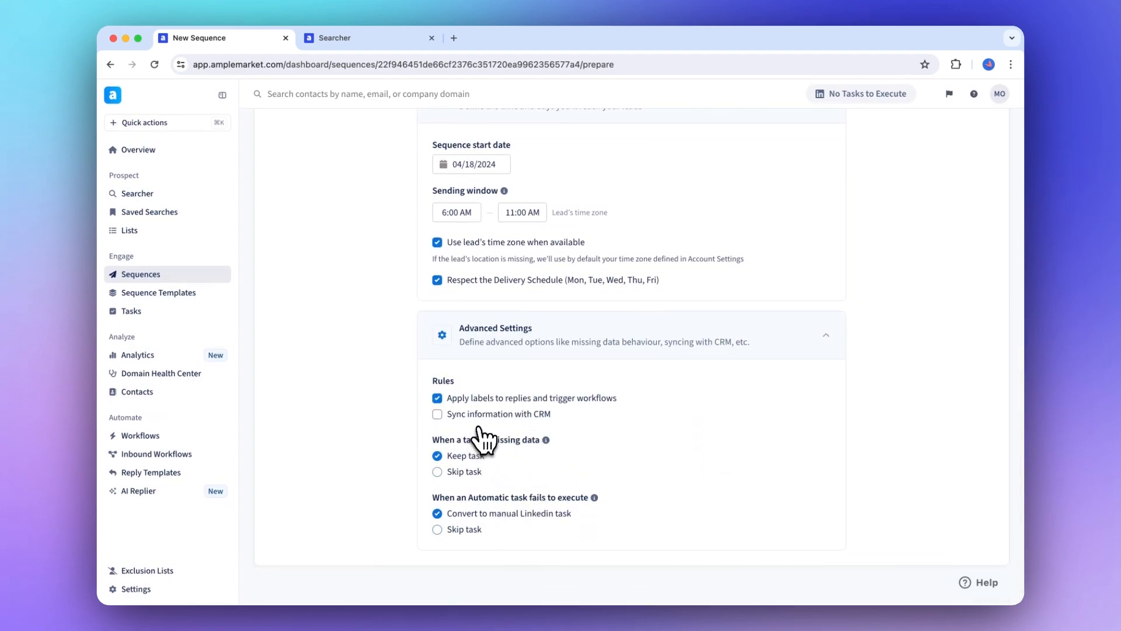
pyautogui.scroll(10, 620, 420)
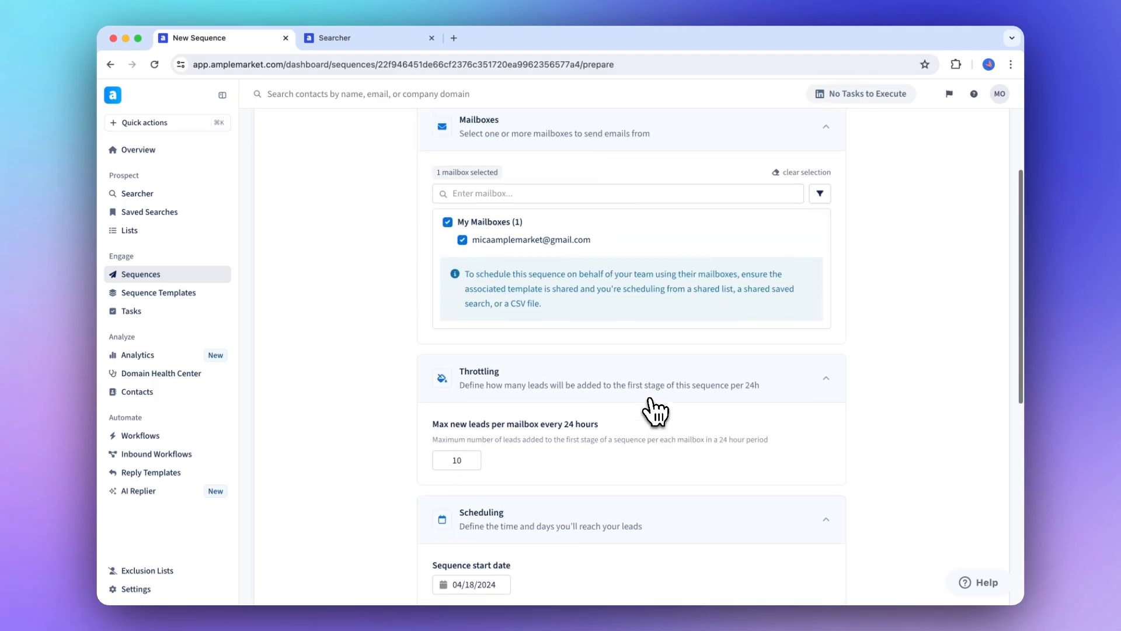
# Proceed to the sequence review, check the summary and launch the sequence
pyautogui.click(966, 151)
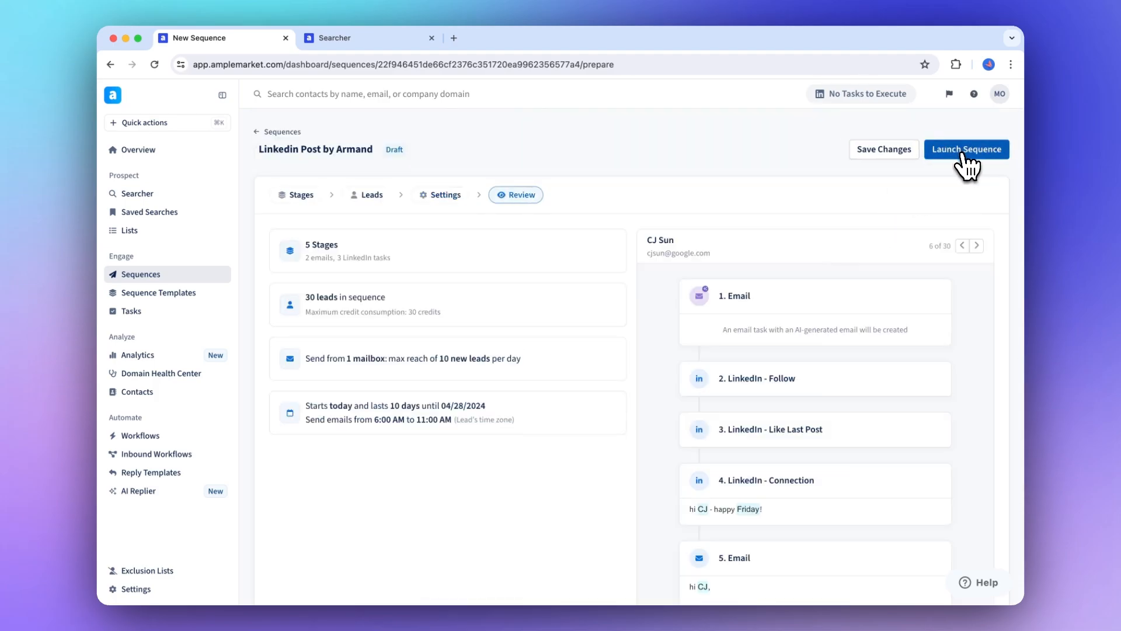
pyautogui.scroll(-1, 830, 371)
pyautogui.click(984, 153)
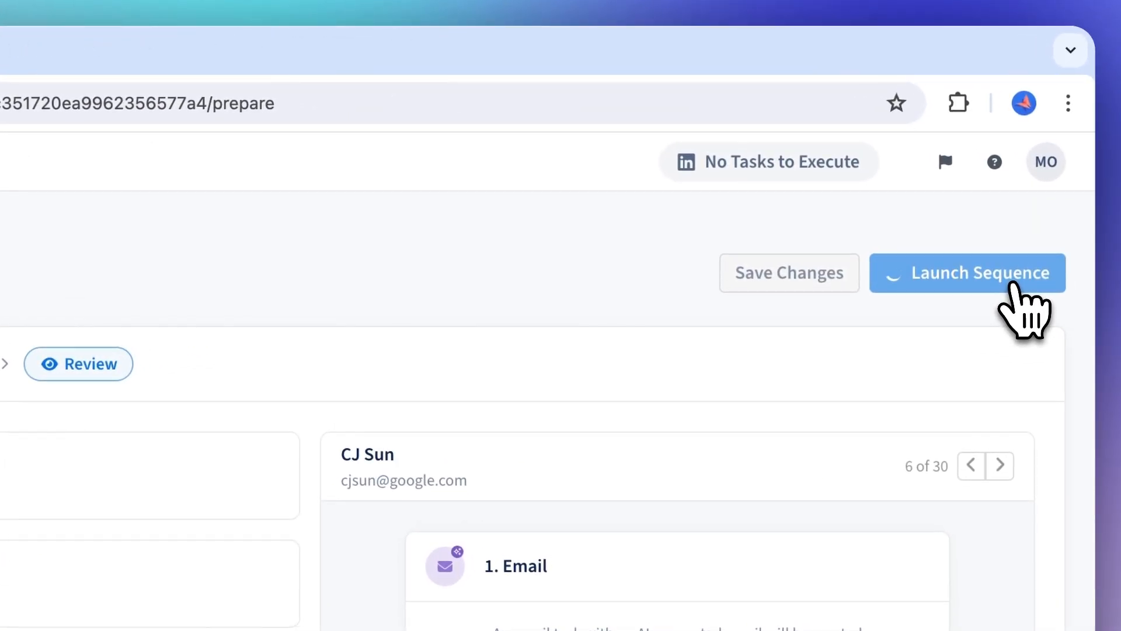